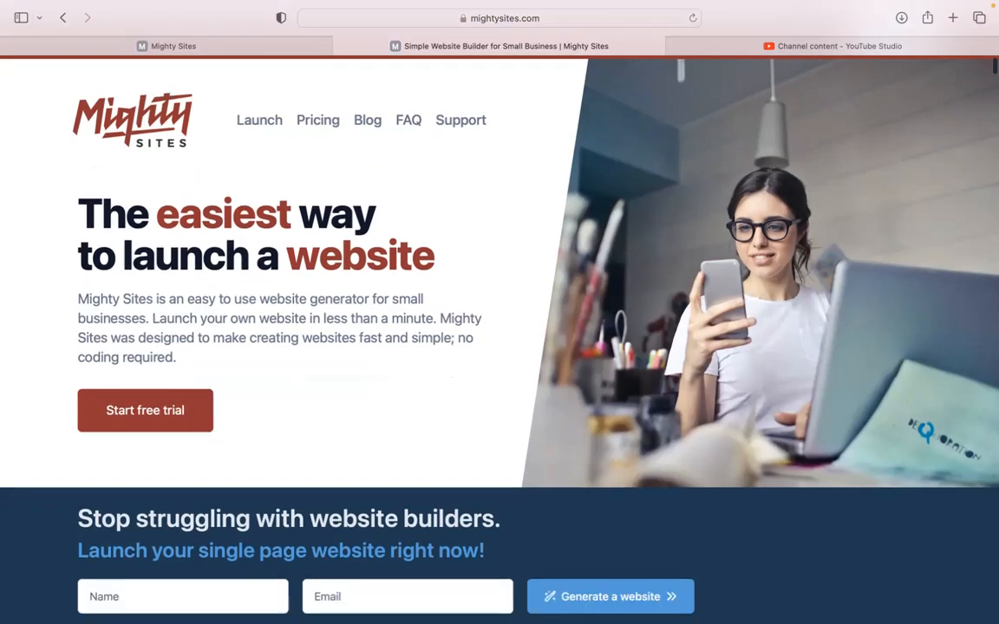
# Step: Scroll through the mightysites.com marketing homepage, then switch to the Mighty Sites app tab
pyautogui.scroll(-2, 499, 260)
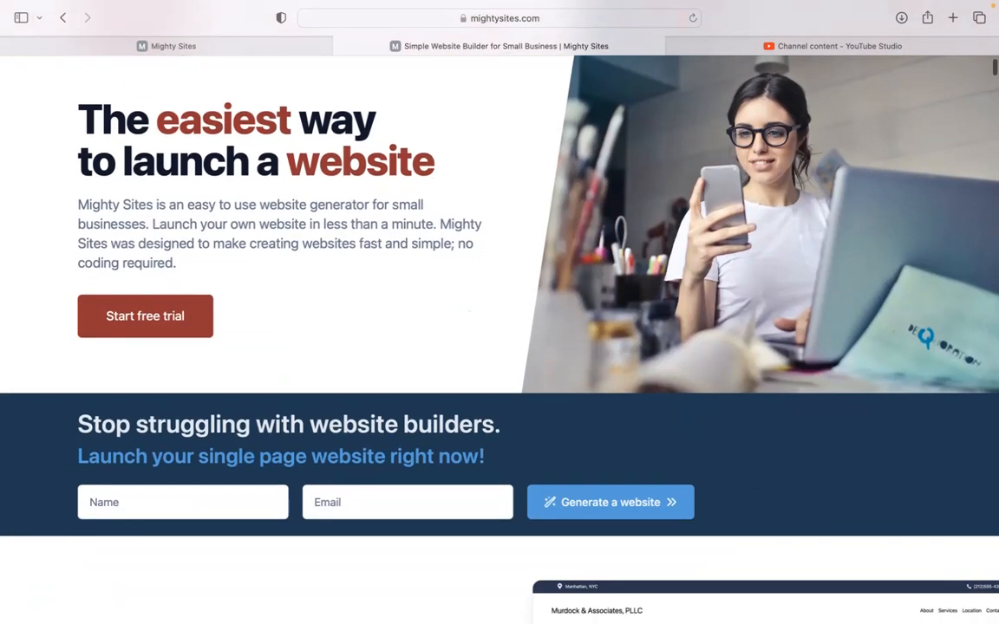
pyautogui.scroll(-1, 499, 312)
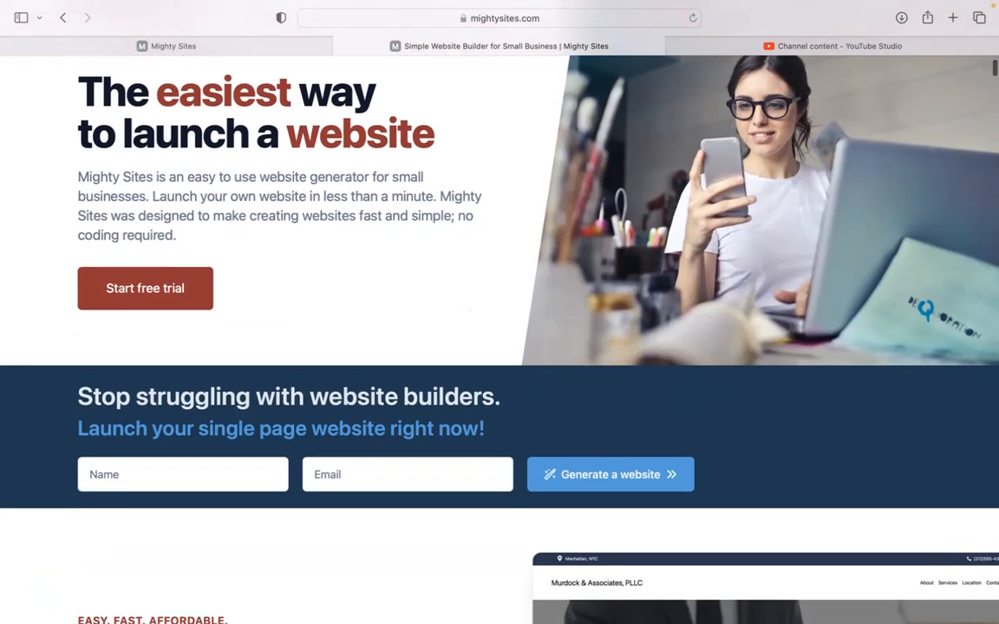
pyautogui.scroll(-2, 499, 312)
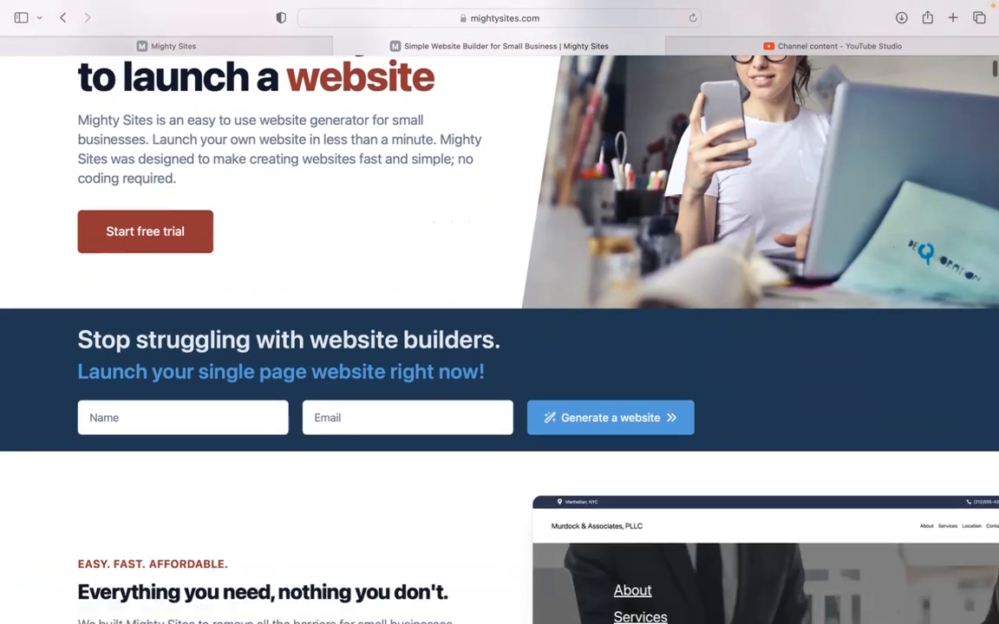
pyautogui.scroll(-4, 499, 312)
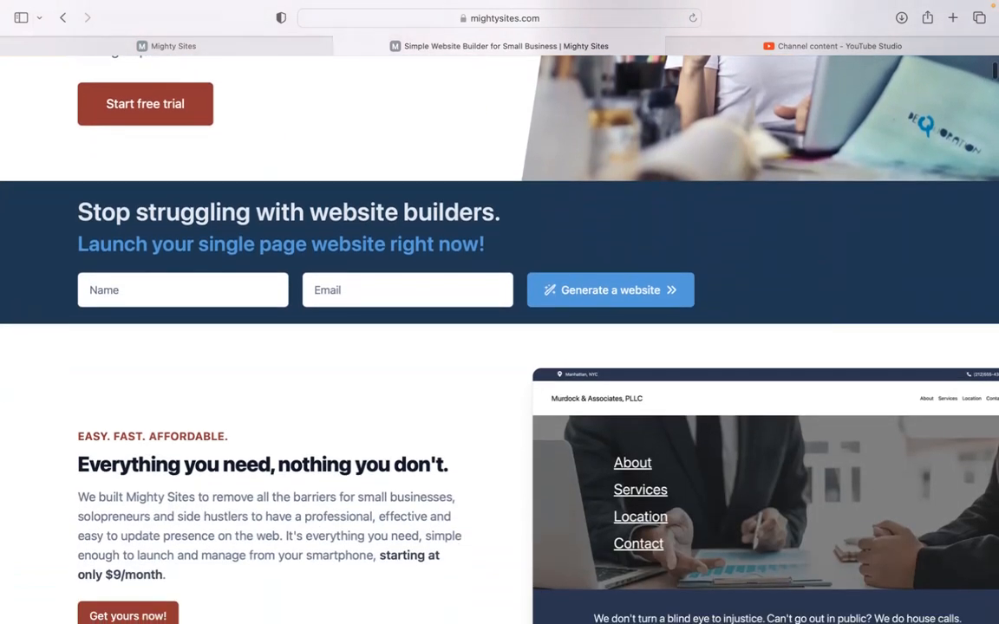
pyautogui.scroll(-3, 499, 312)
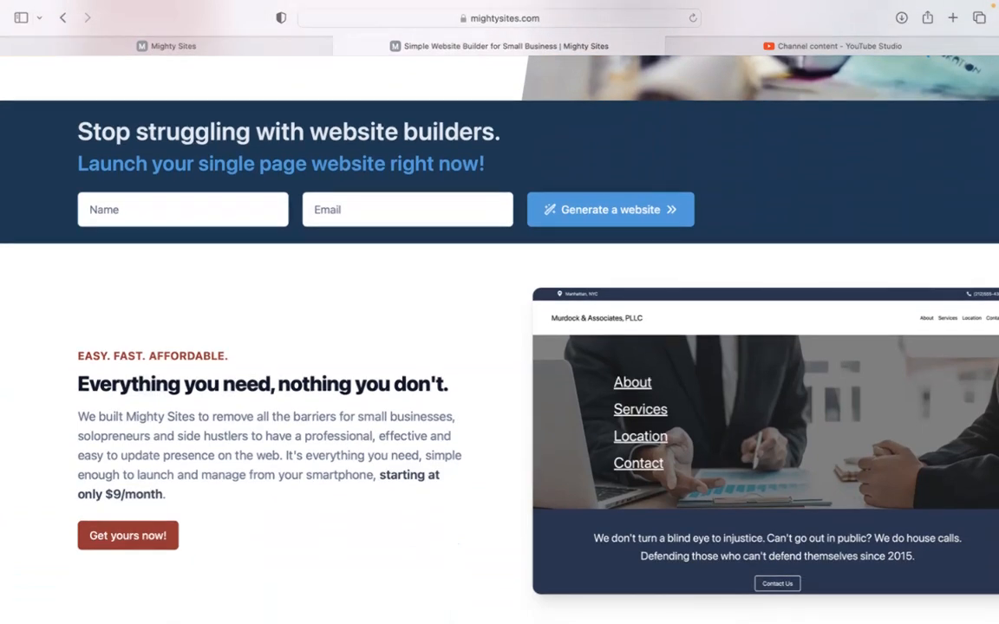
pyautogui.scroll(-2, 500, 312)
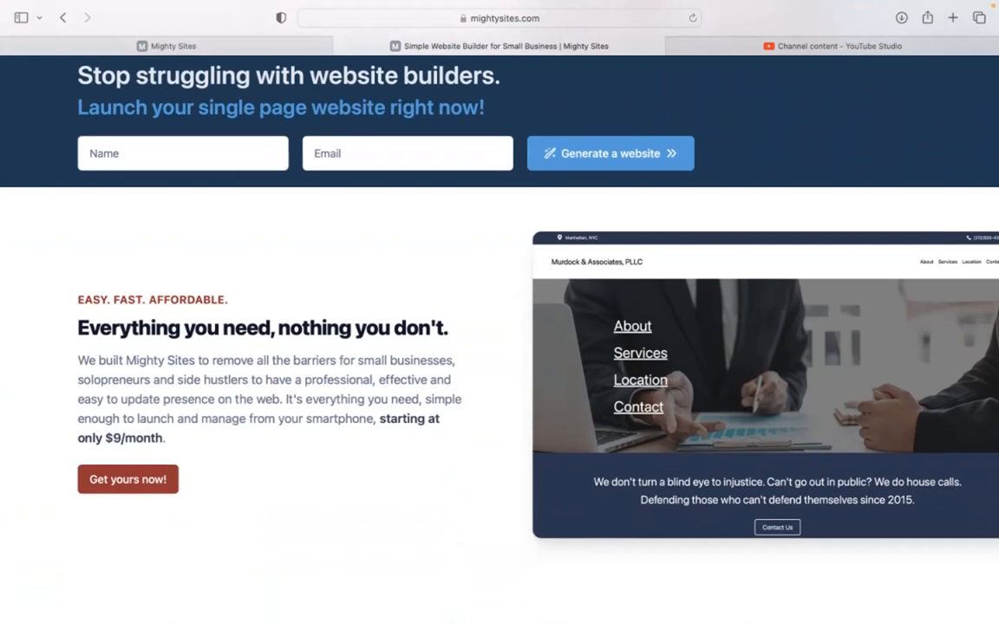
pyautogui.scroll(-2, 499, 312)
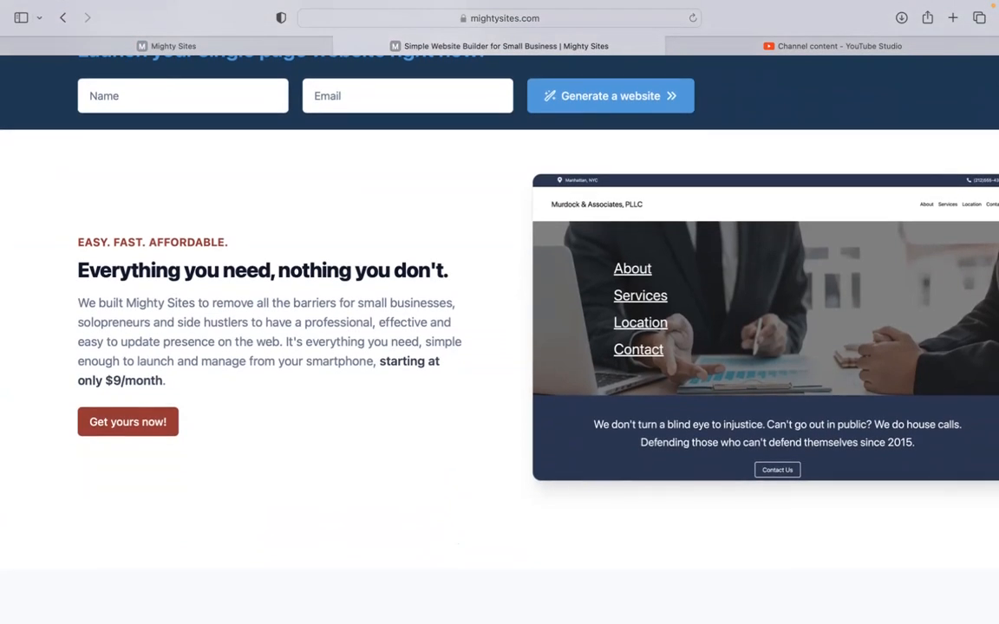
pyautogui.scroll(-3, 499, 312)
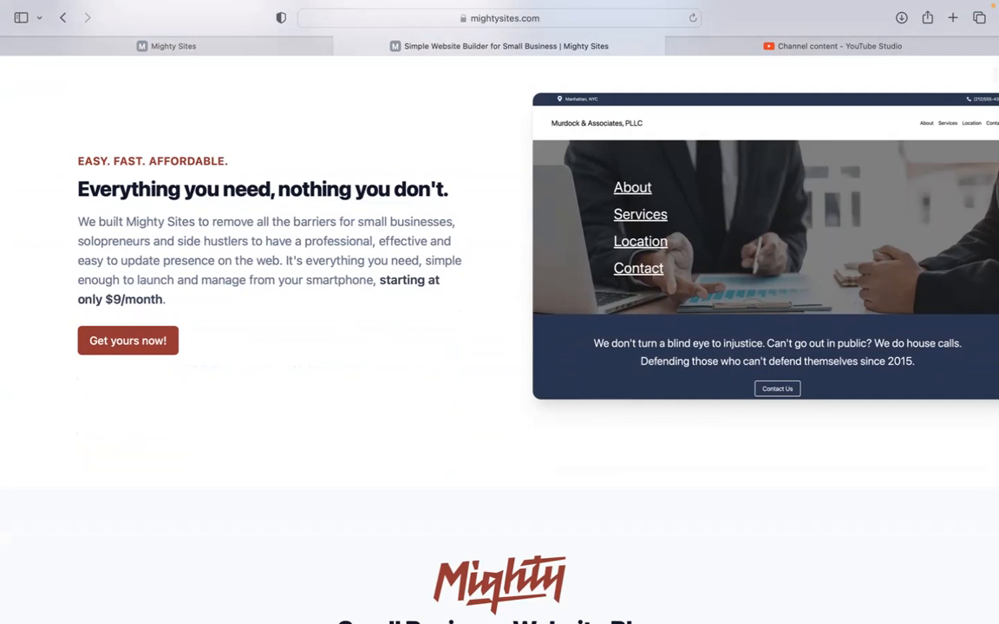
pyautogui.scroll(-5, 500, 312)
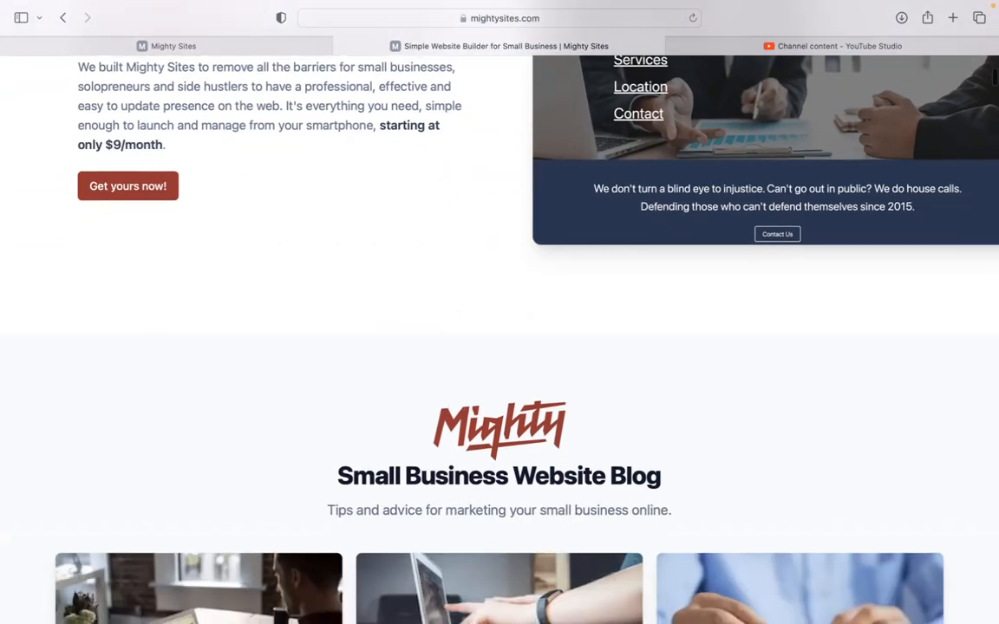
pyautogui.scroll(-6, 499, 313)
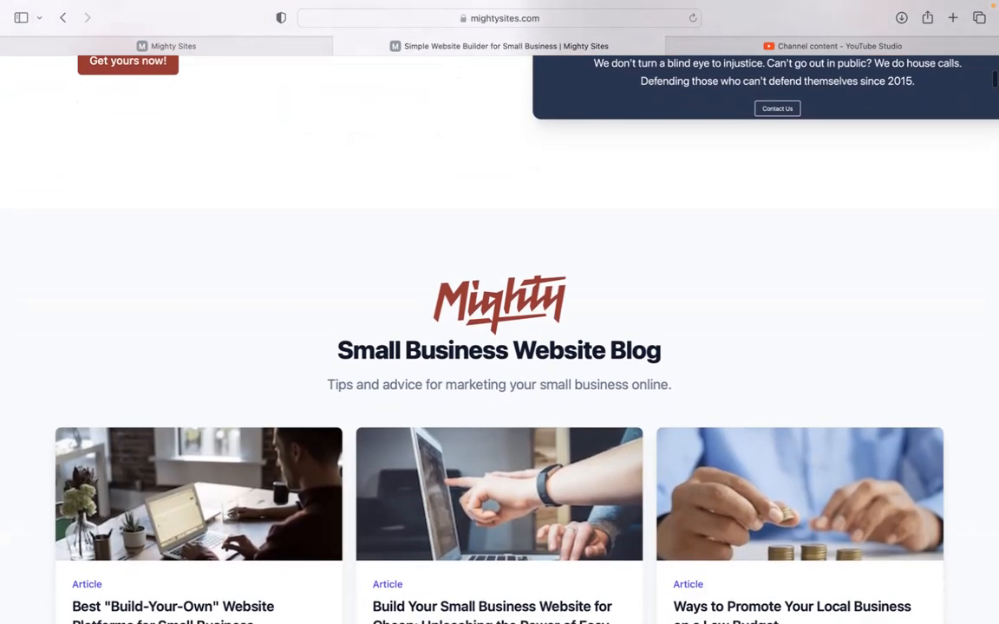
pyautogui.scroll(-10, 499, 312)
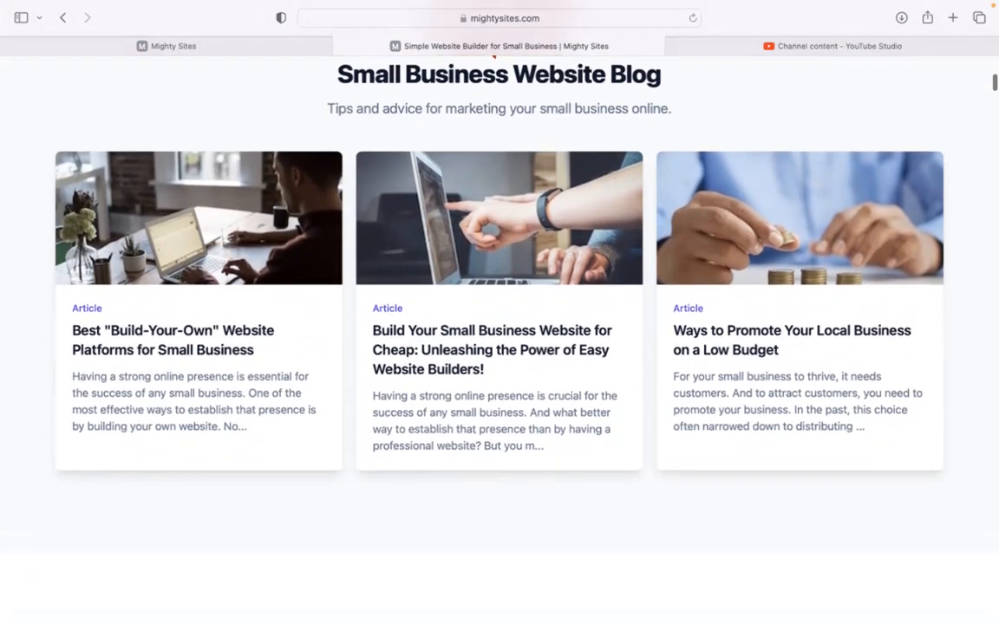
pyautogui.scroll(-7, 500, 312)
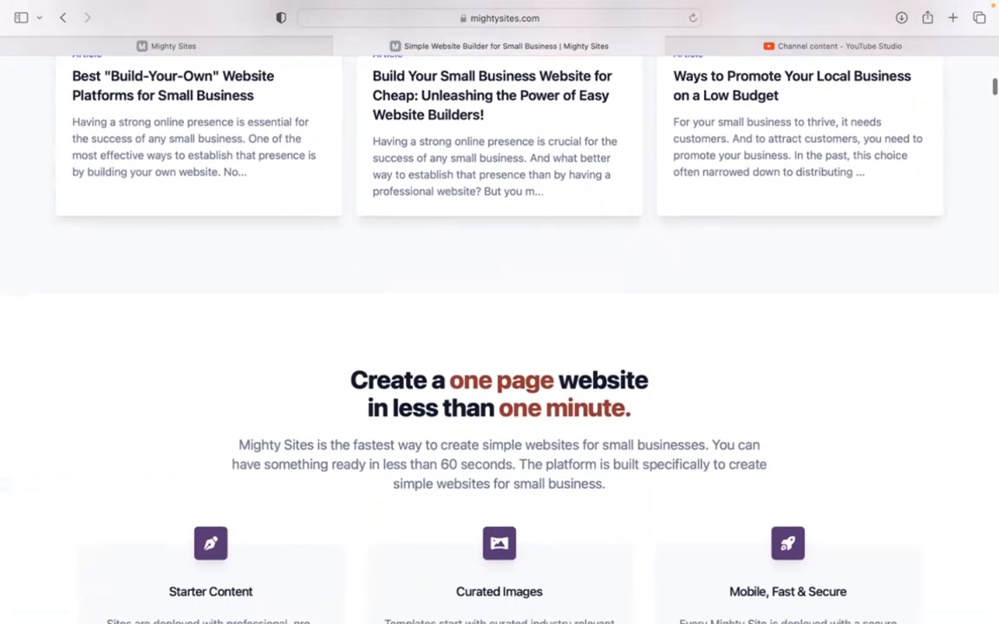
pyautogui.scroll(-5, 500, 312)
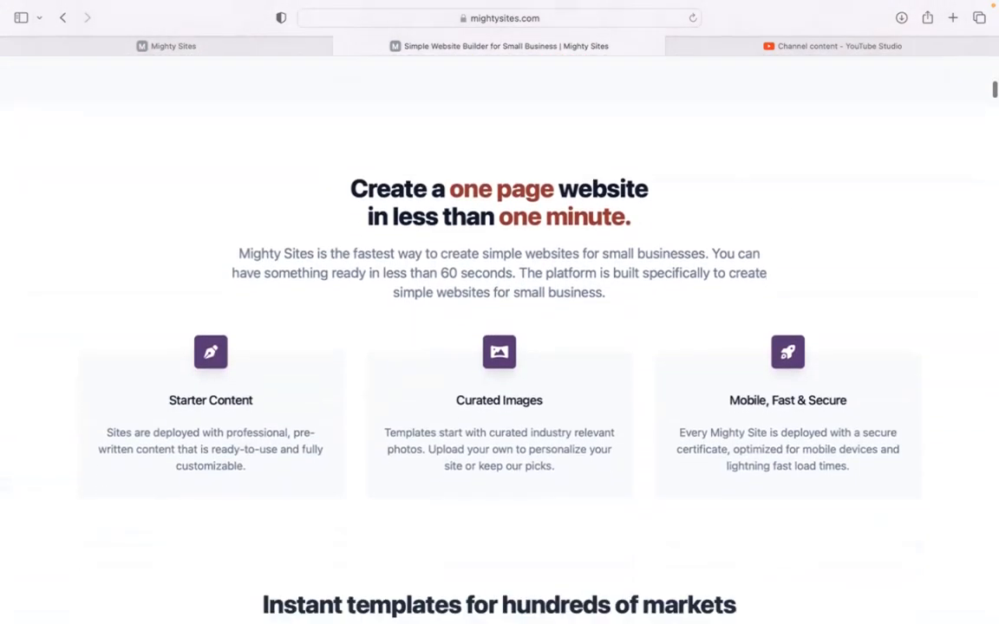
pyautogui.click(247, 53)
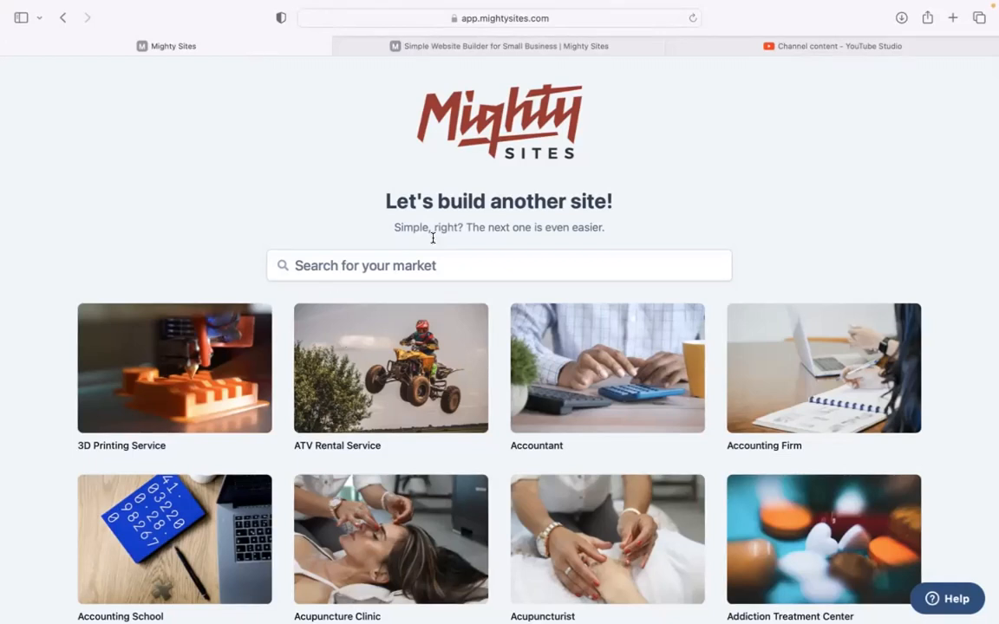
# Step: Search the market list for 'wedding' and pick the Wedding Bakery template
pyautogui.scroll(-3, 341, 202)
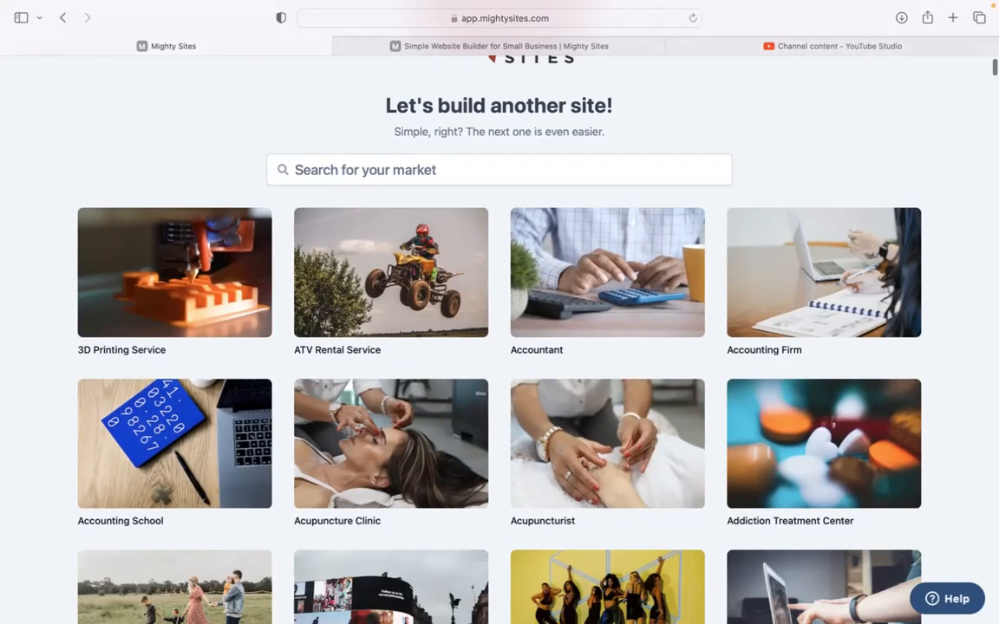
pyautogui.scroll(-10, 500, 338)
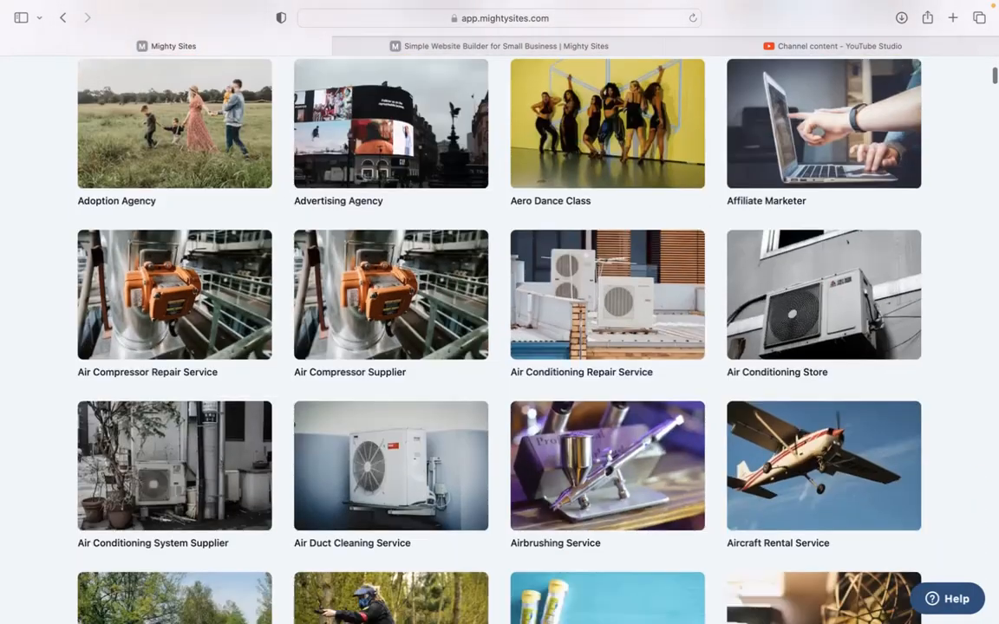
pyautogui.scroll(-3, 500, 338)
pyautogui.scroll(5, 499, 338)
pyautogui.scroll(8, 499, 338)
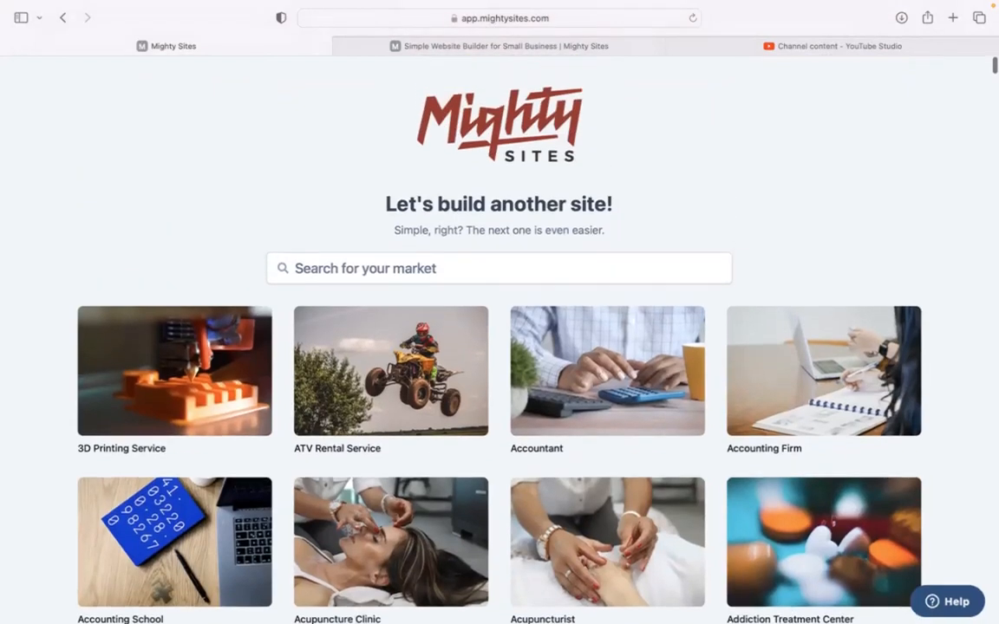
pyautogui.click(453, 258)
pyautogui.write('we')
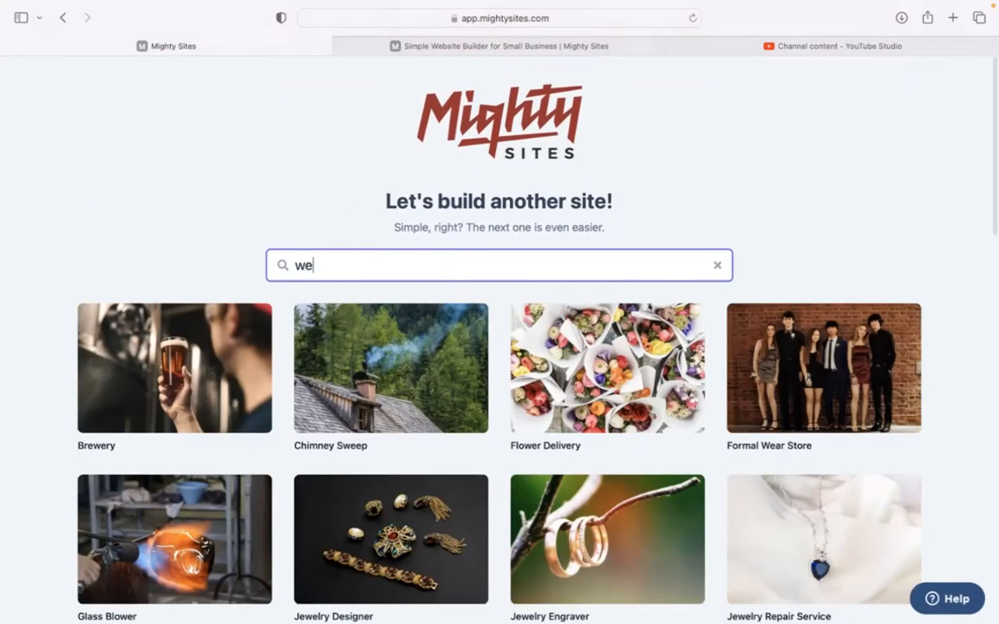
pyautogui.write('dding')
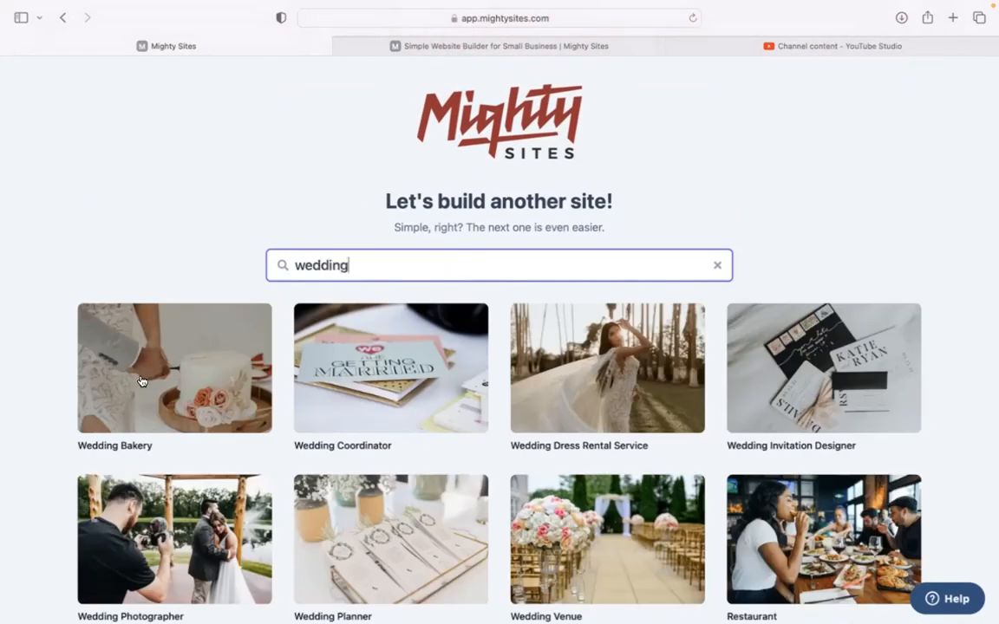
pyautogui.click(193, 378)
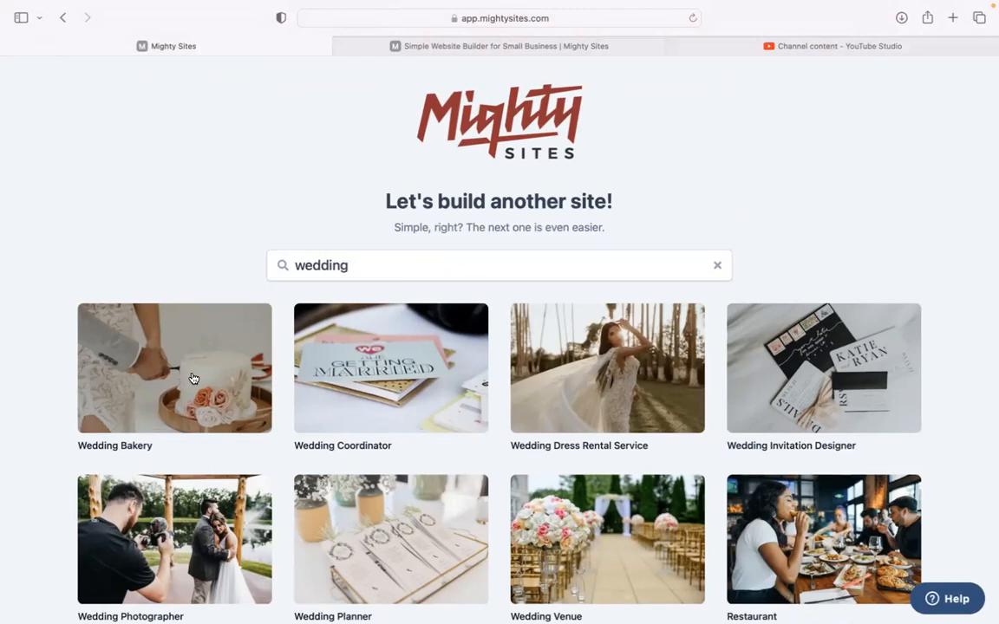
# Step: Enter 'I Do Wedding Bakery' as the company name, fixing typos and capitalisation
pyautogui.write('I do Wedding bake')
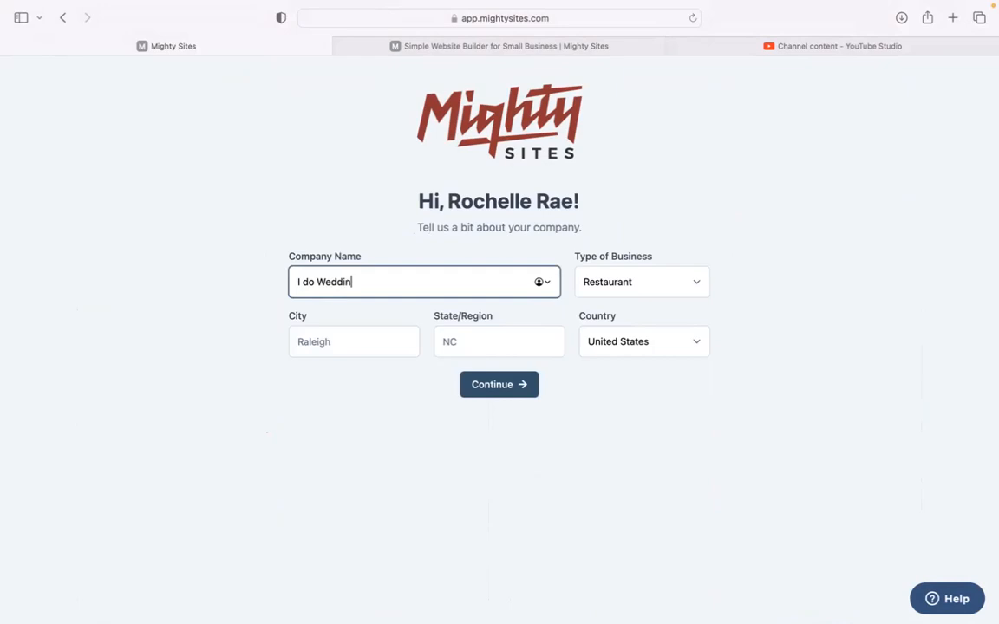
pyautogui.press('BackSpace')
pyautogui.press('BackSpace')
pyautogui.press('BackSpace')
pyautogui.write('a')
pyautogui.press('BackSpace')
pyautogui.write('ka')
pyautogui.write('akery')
pyautogui.click(305, 281)
pyautogui.press('BackSpace')
pyautogui.write('D')
# Step: Set city Denver, state Colorado, business type Service, and continue
pyautogui.click(379, 341)
pyautogui.write('Denver')
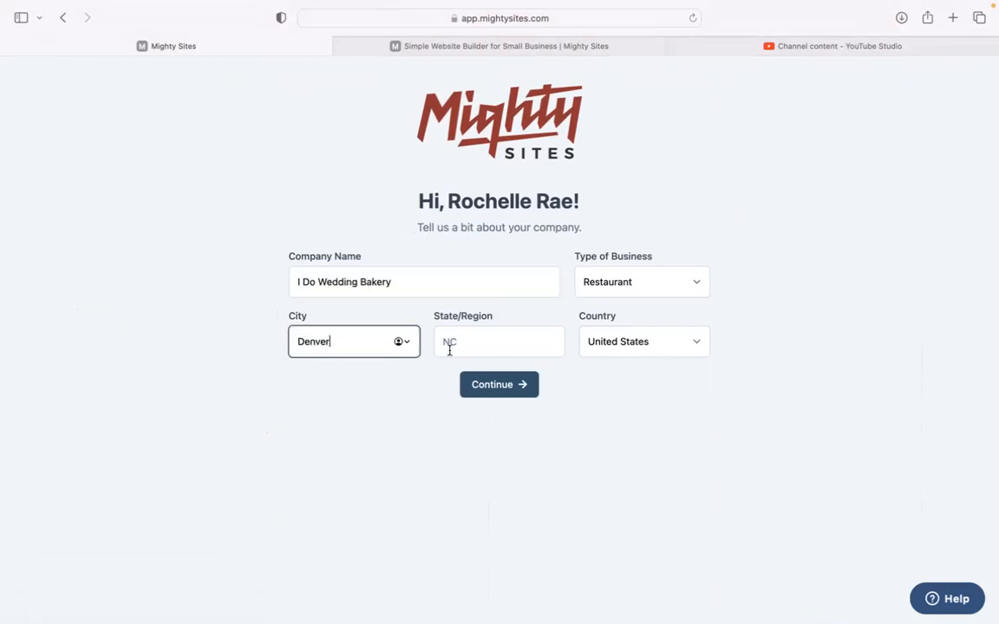
pyautogui.click(449, 349)
pyautogui.write('Col')
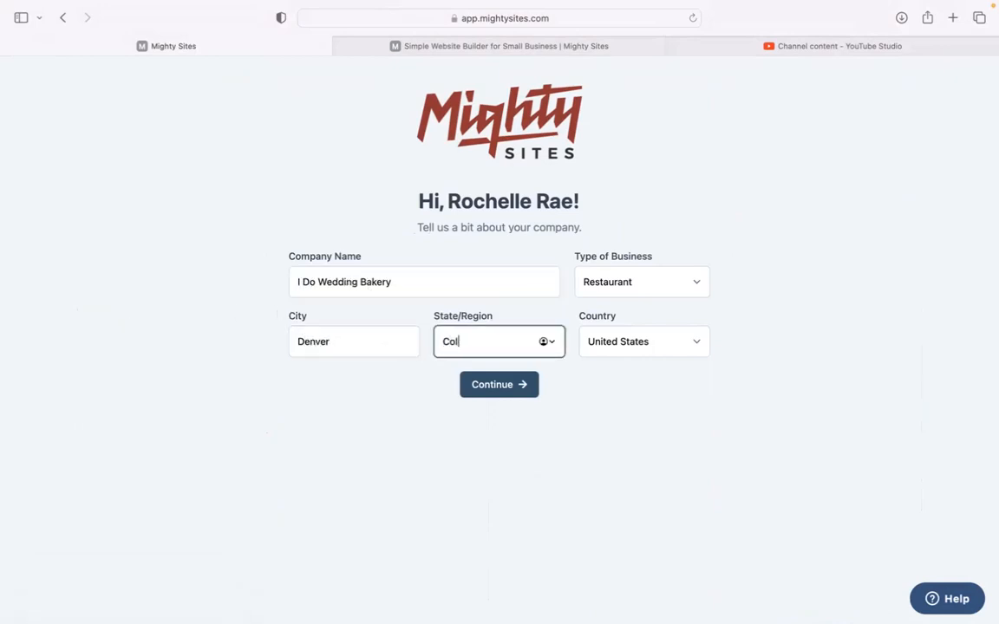
pyautogui.write('orado')
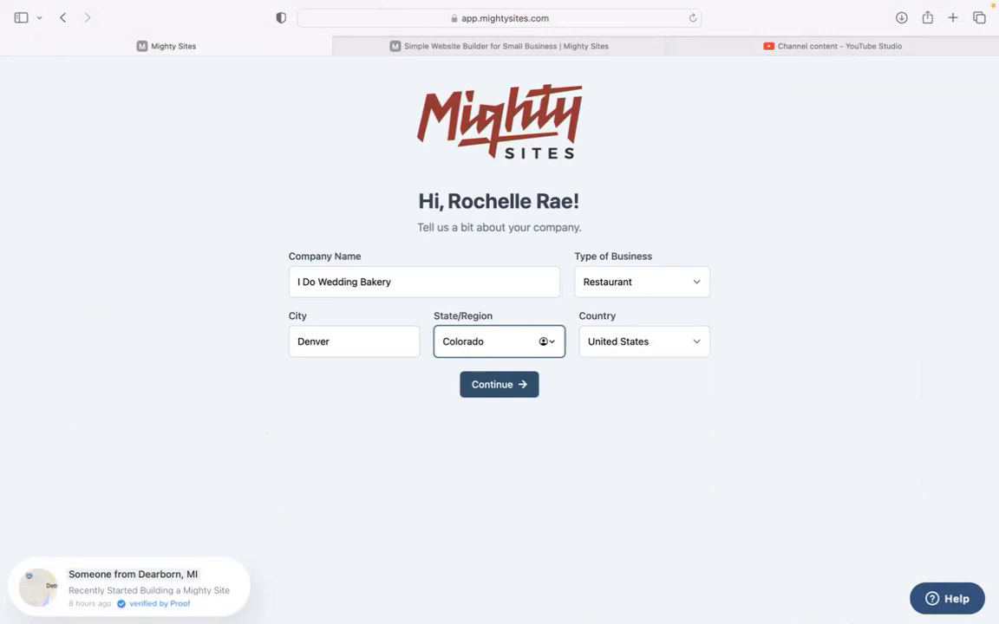
pyautogui.click(659, 294)
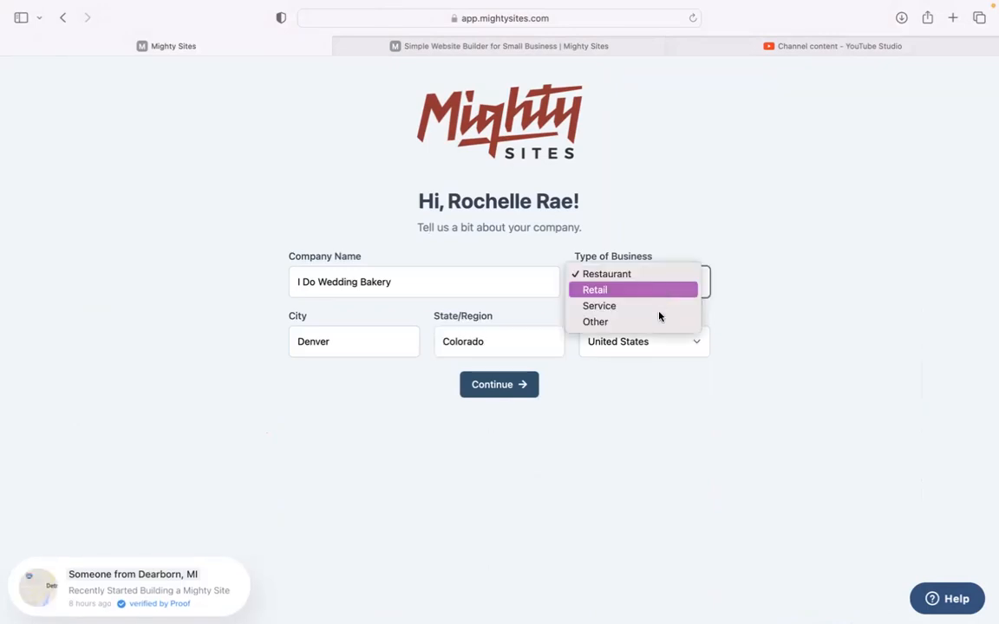
pyautogui.click(655, 309)
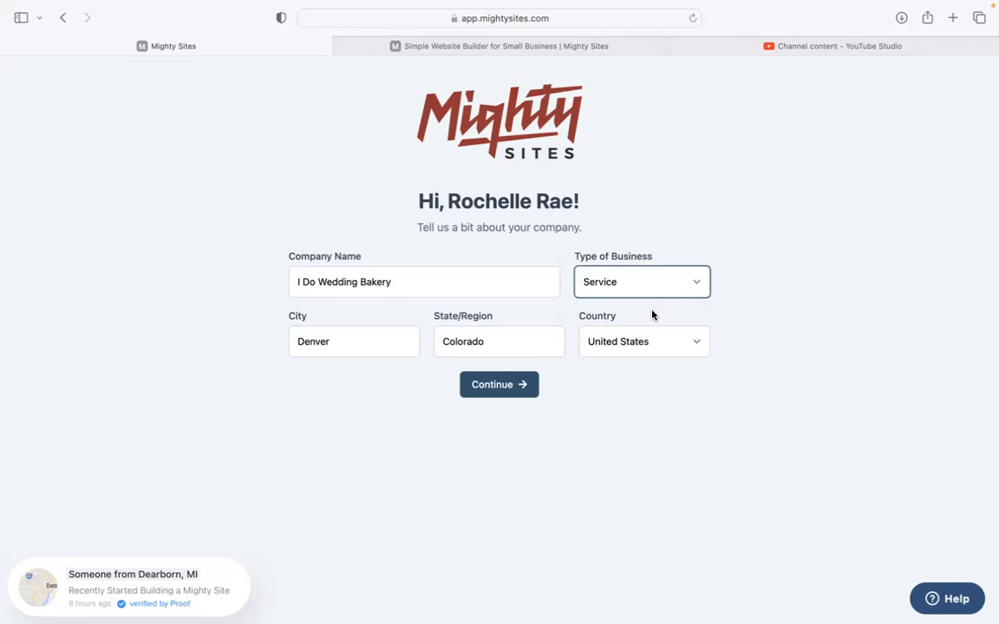
pyautogui.click(522, 384)
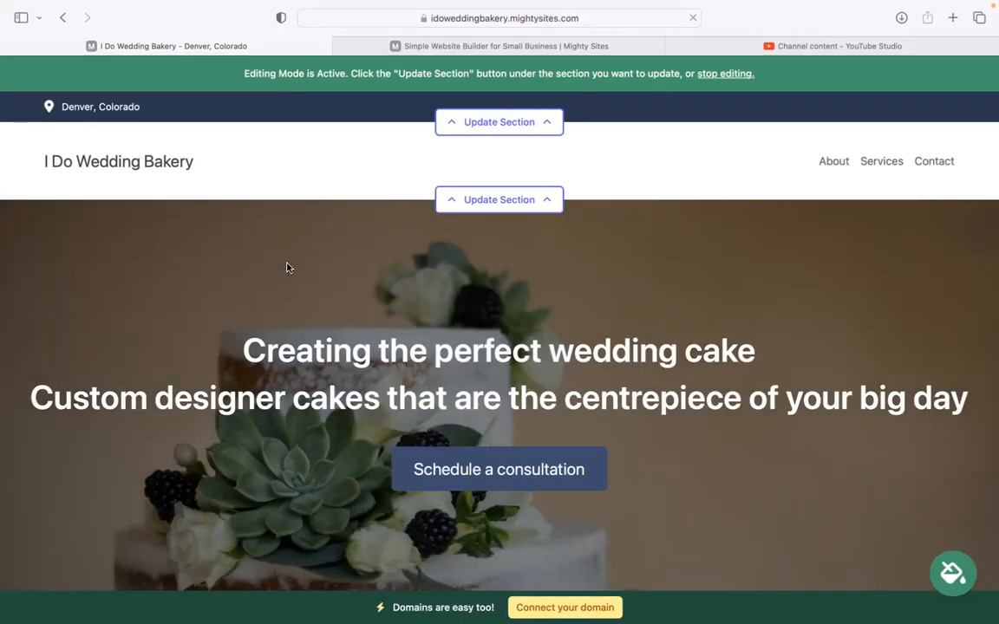
pyautogui.scroll(-5, 287, 267)
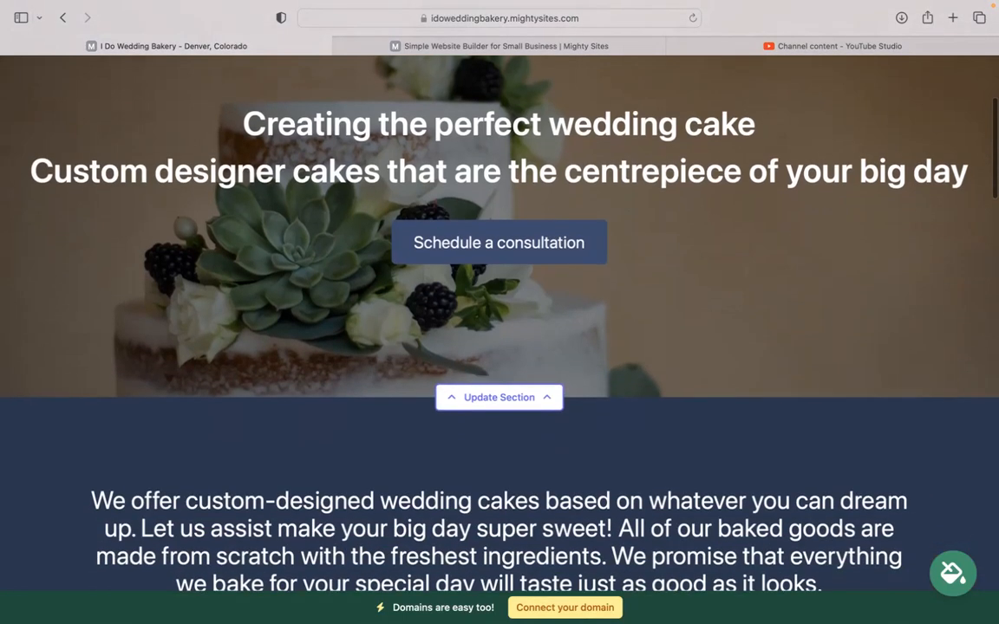
pyautogui.scroll(-5, 449, 267)
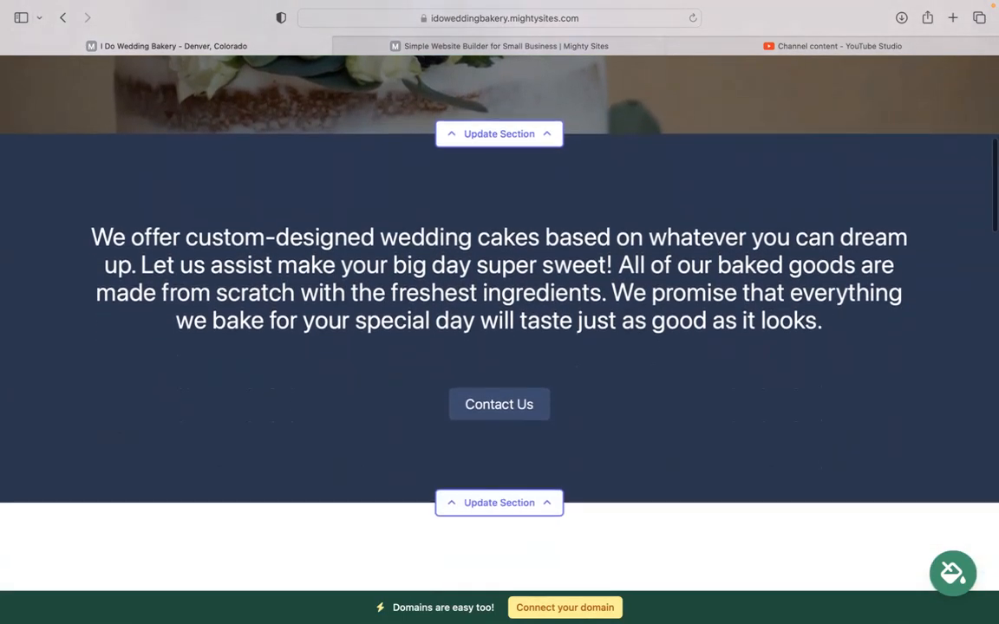
pyautogui.moveTo(61, 104); pyautogui.dragTo(828, 209)
pyautogui.click(270, 300)
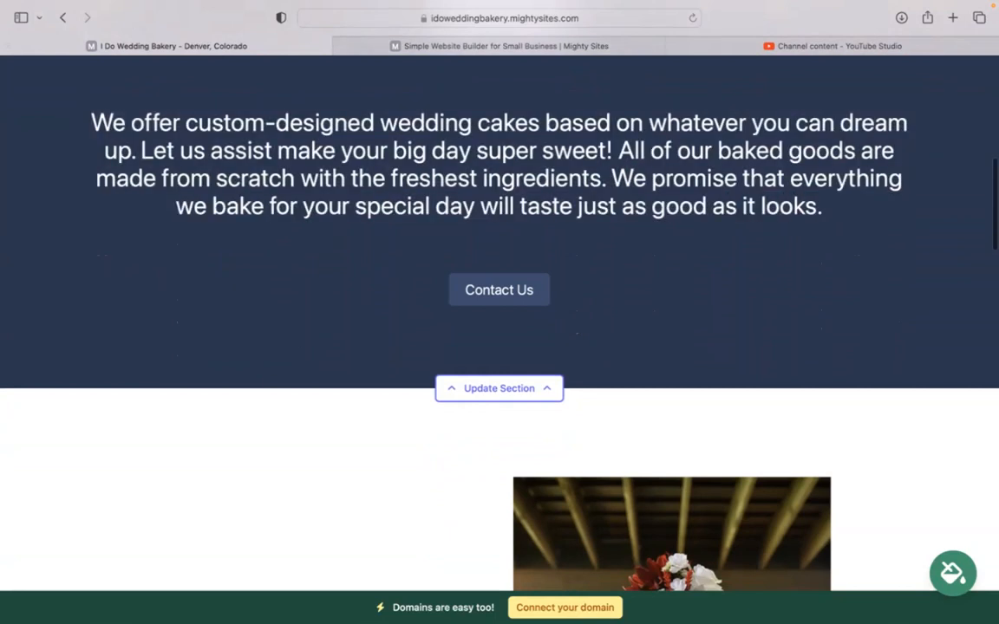
pyautogui.scroll(-2, 271, 301)
pyautogui.scroll(-5, 419, 281)
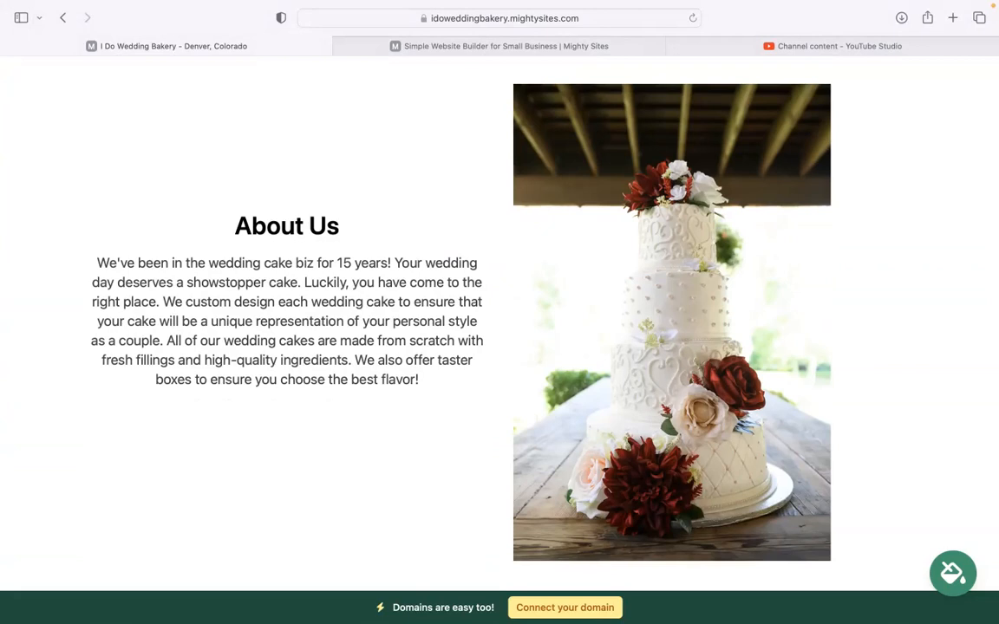
pyautogui.scroll(-10, 499, 321)
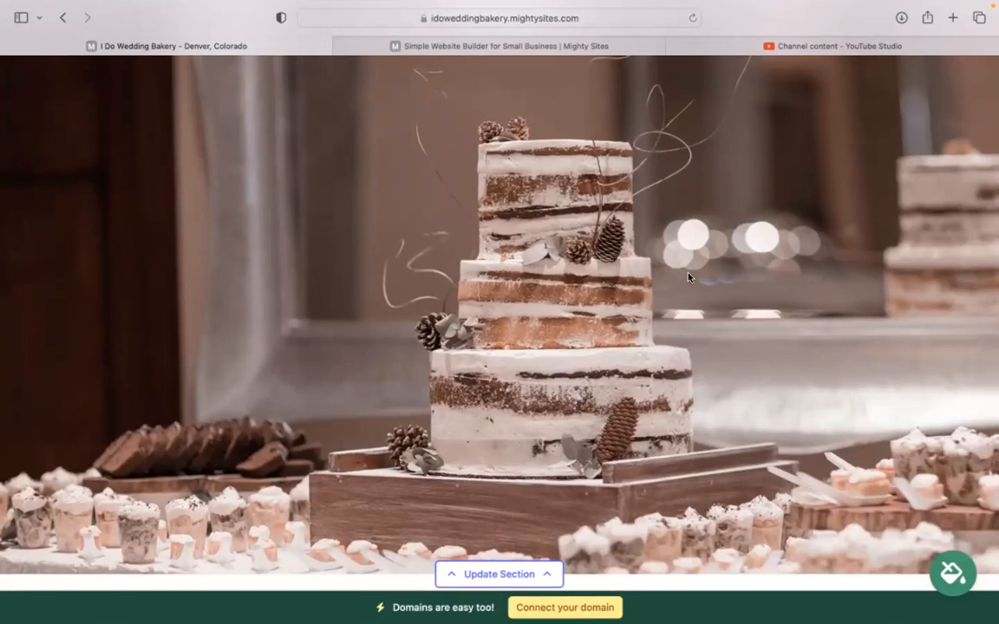
pyautogui.scroll(-4, 687, 276)
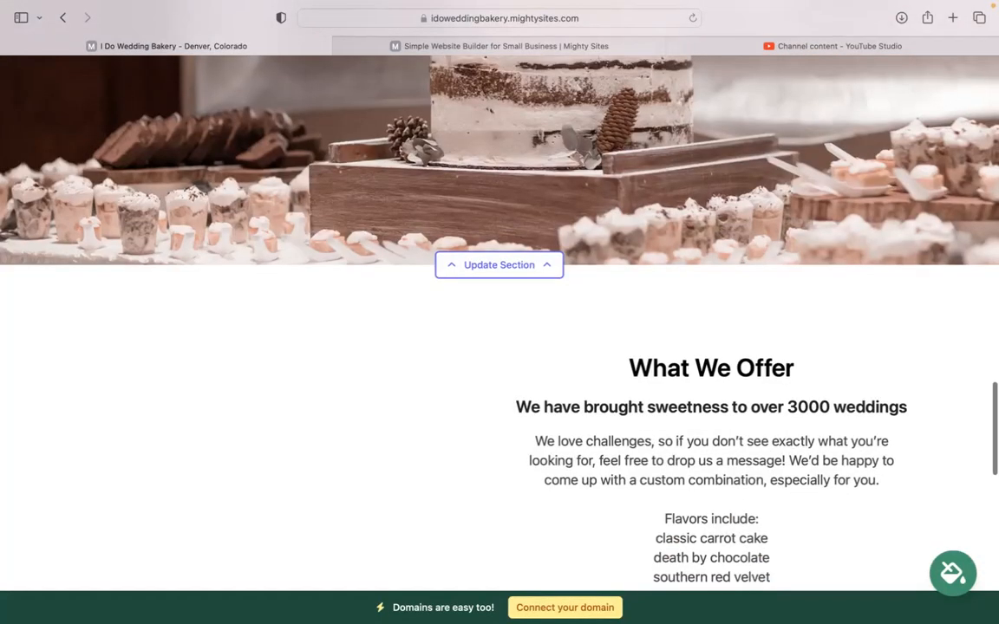
pyautogui.scroll(-3, 499, 329)
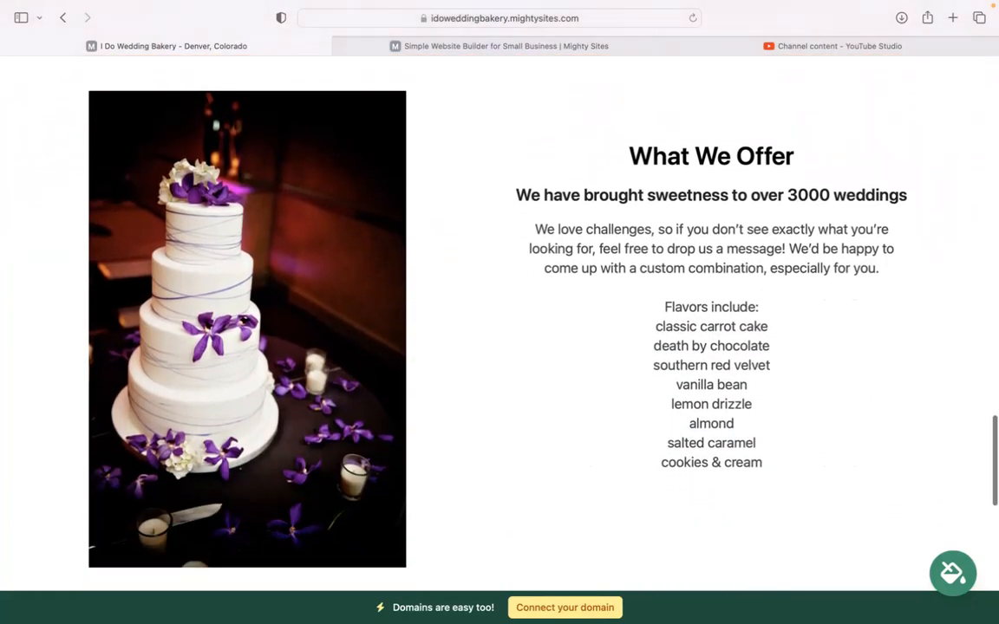
pyautogui.scroll(-1, 499, 330)
pyautogui.scroll(-1, 499, 330)
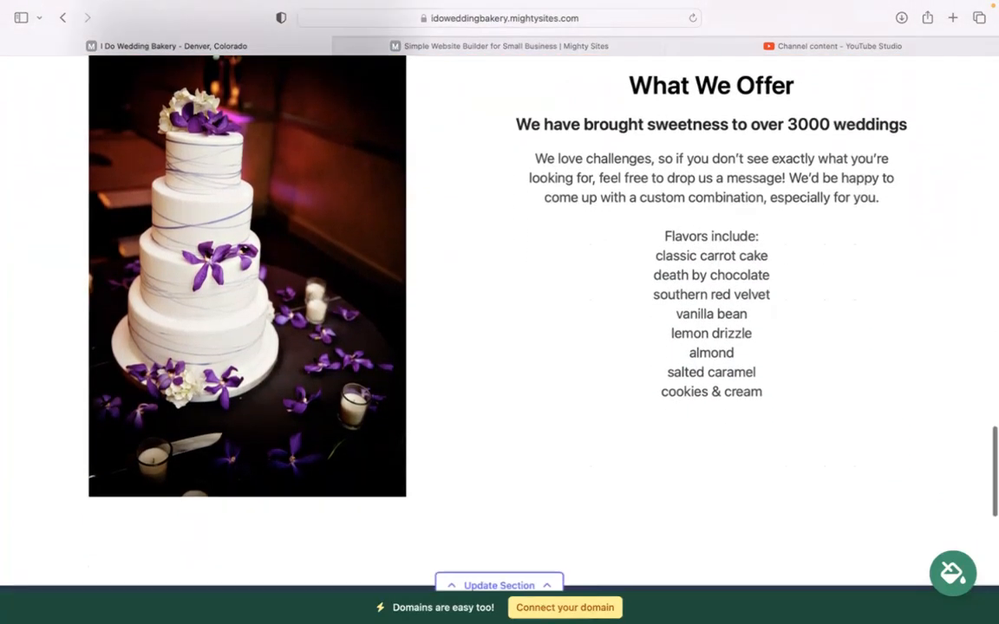
pyautogui.scroll(-5, 499, 329)
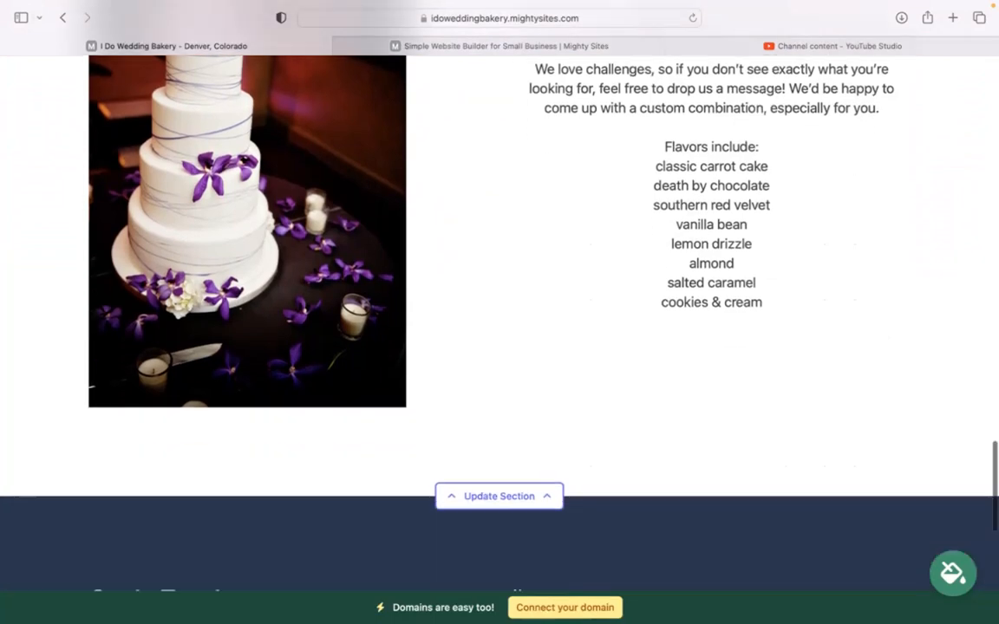
pyautogui.scroll(6, 499, 330)
pyautogui.scroll(8, 500, 329)
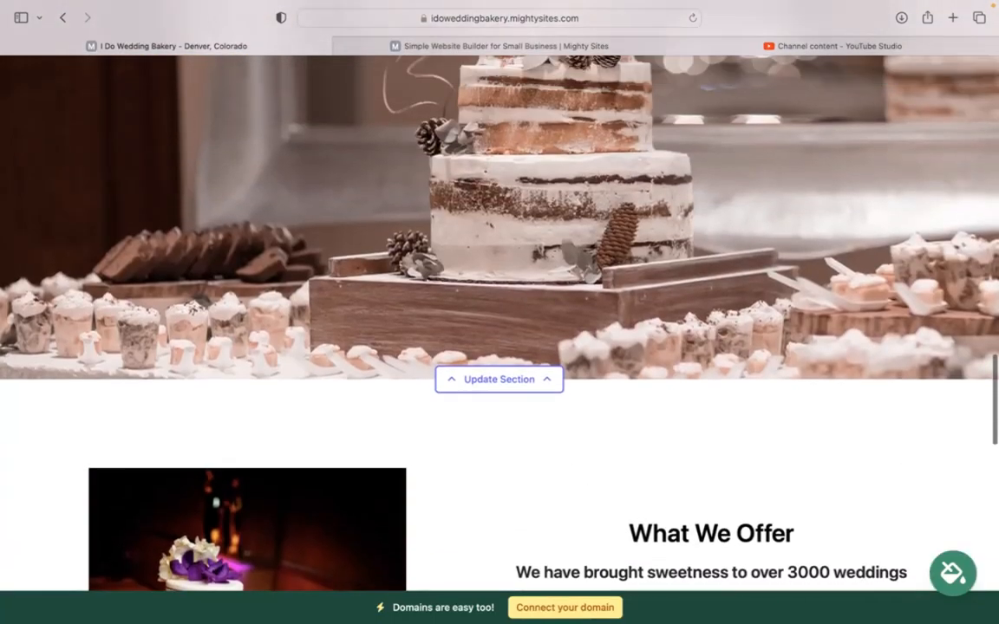
pyautogui.scroll(10, 499, 329)
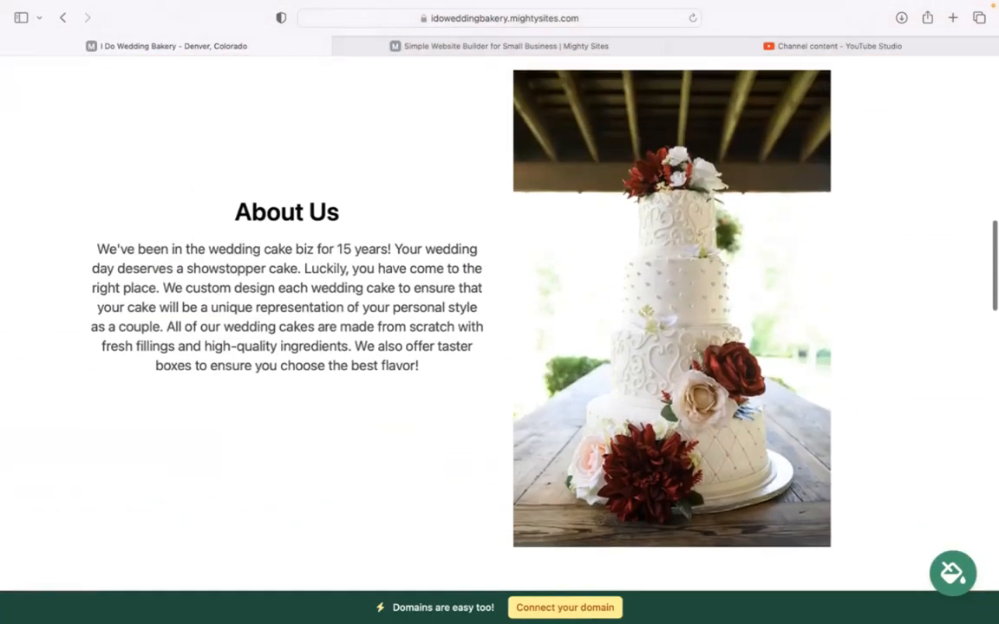
pyautogui.scroll(8, 499, 329)
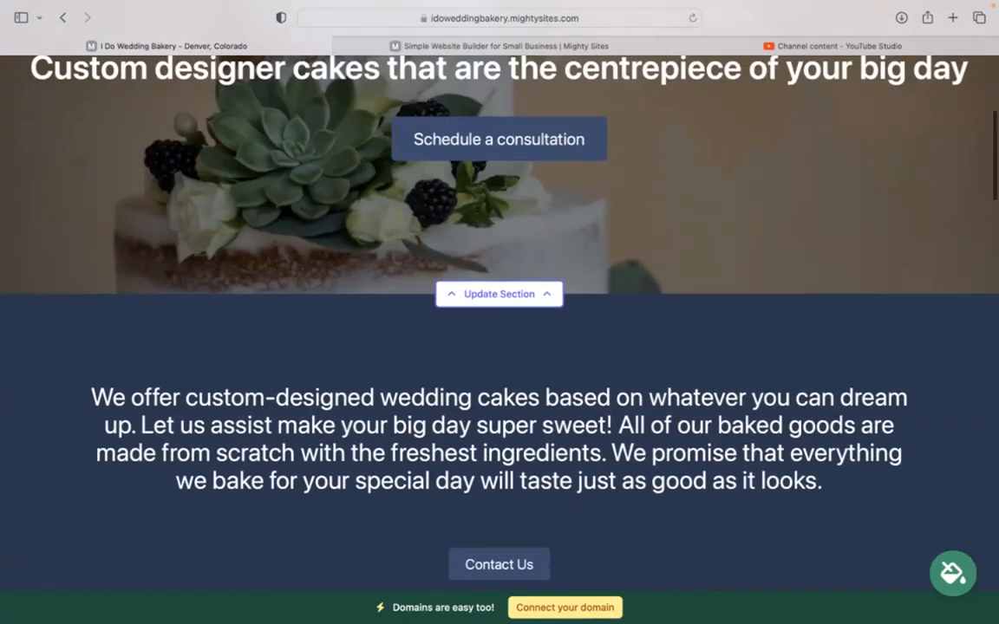
pyautogui.scroll(2, 499, 329)
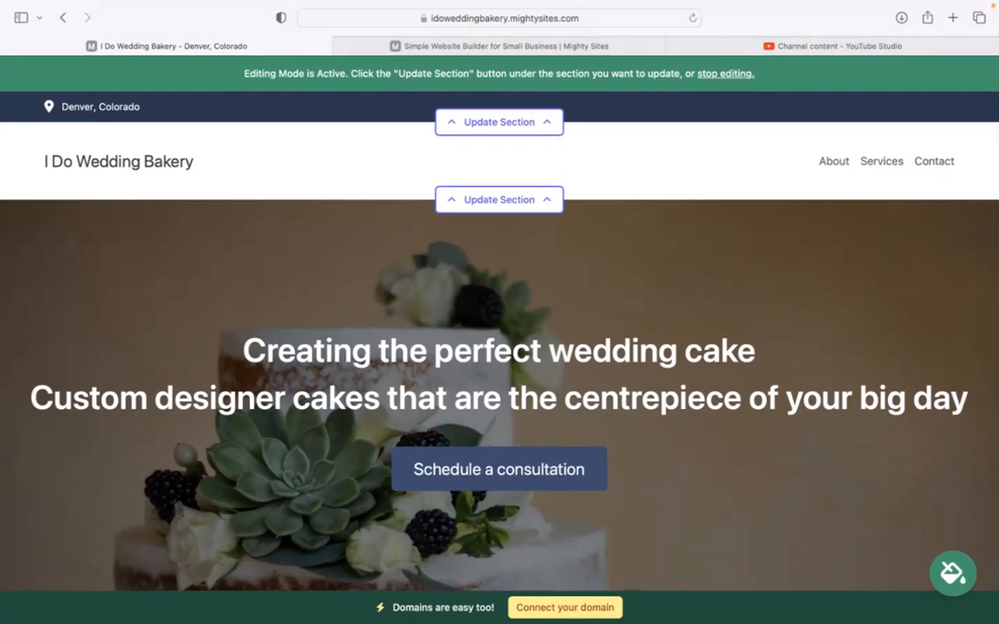
# Step: In the top bar settings, enter the organization e-mail (shown on site) and phone number
pyautogui.click(535, 122)
pyautogui.click(524, 234)
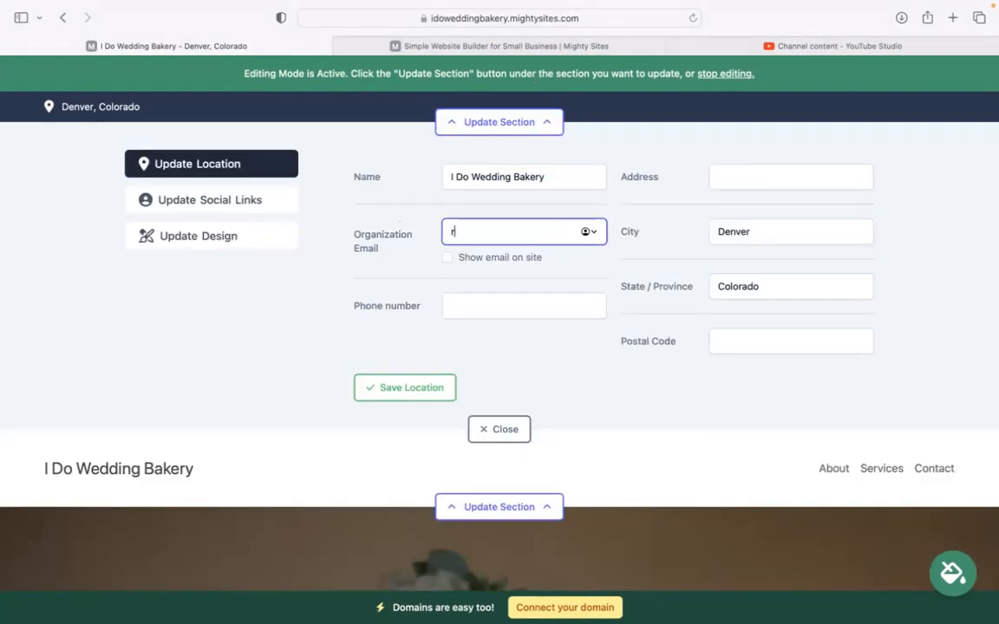
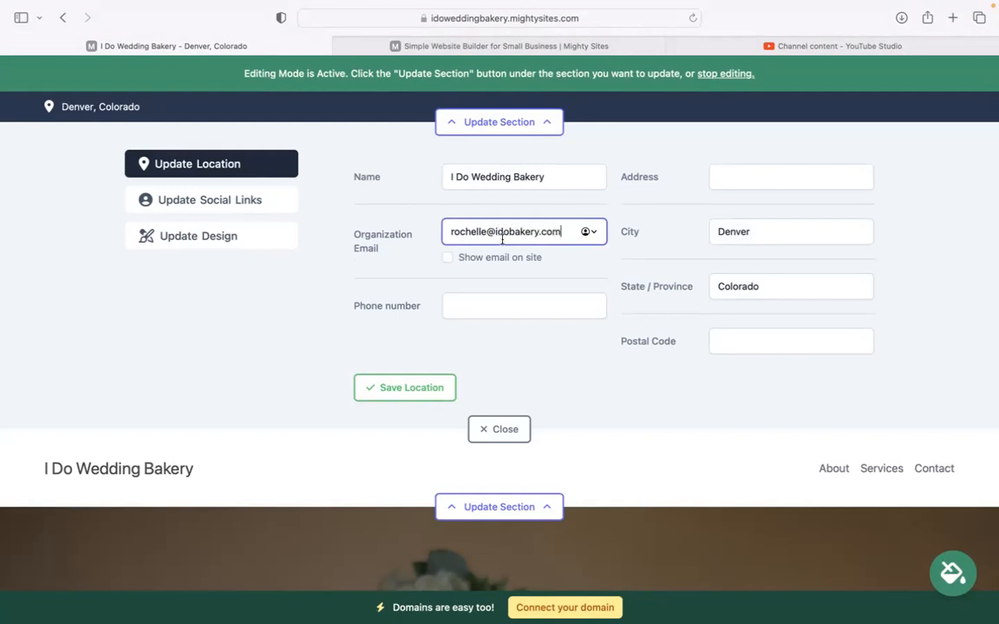
pyautogui.click(449, 258)
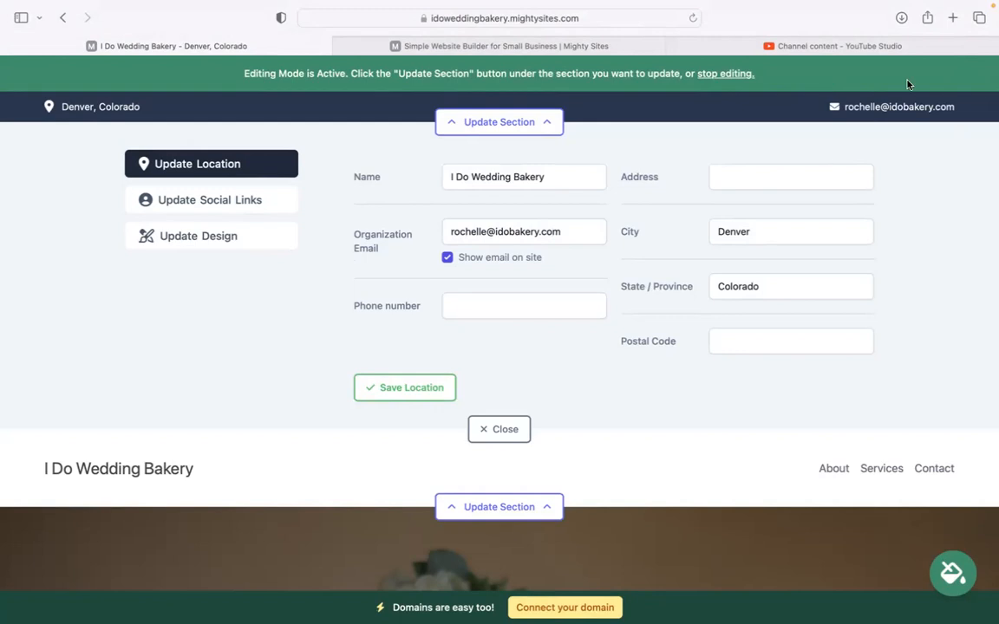
pyautogui.click(503, 299)
pyautogui.write('474-3939')
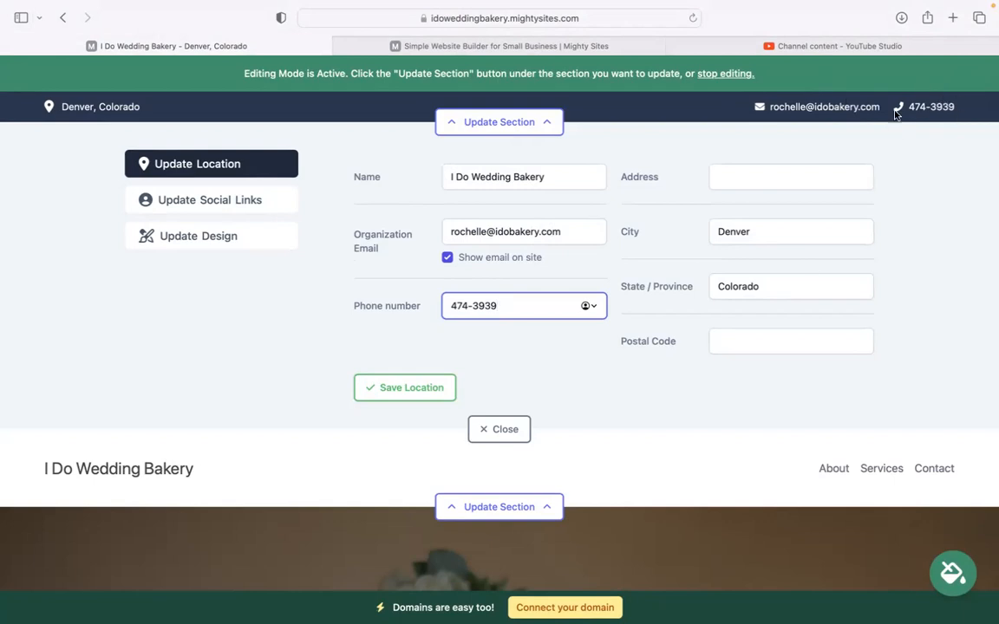
# Step: Enter the bakery's street address and postal code, then save the location
pyautogui.click(715, 178)
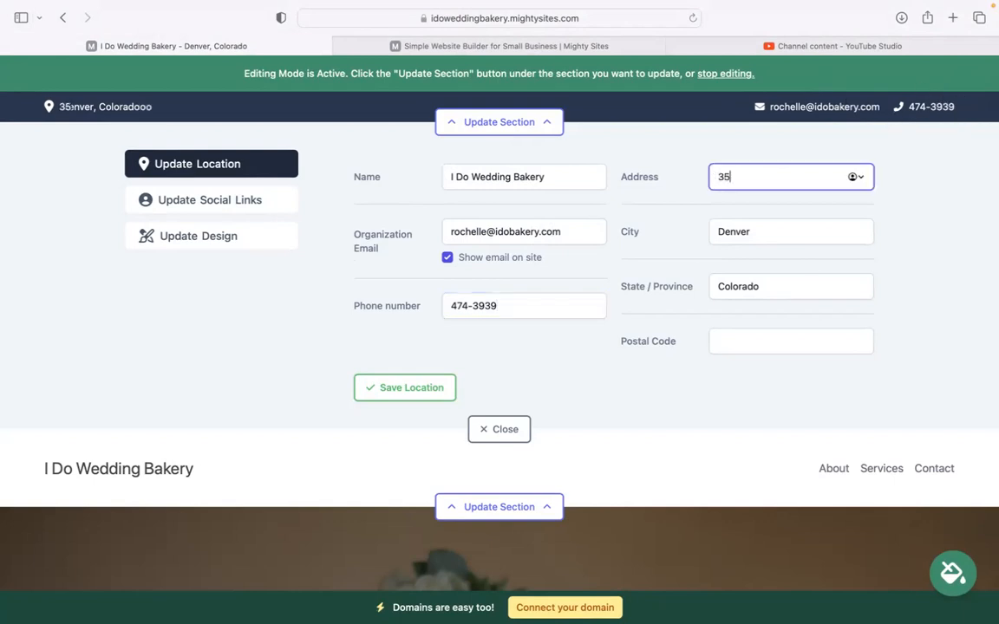
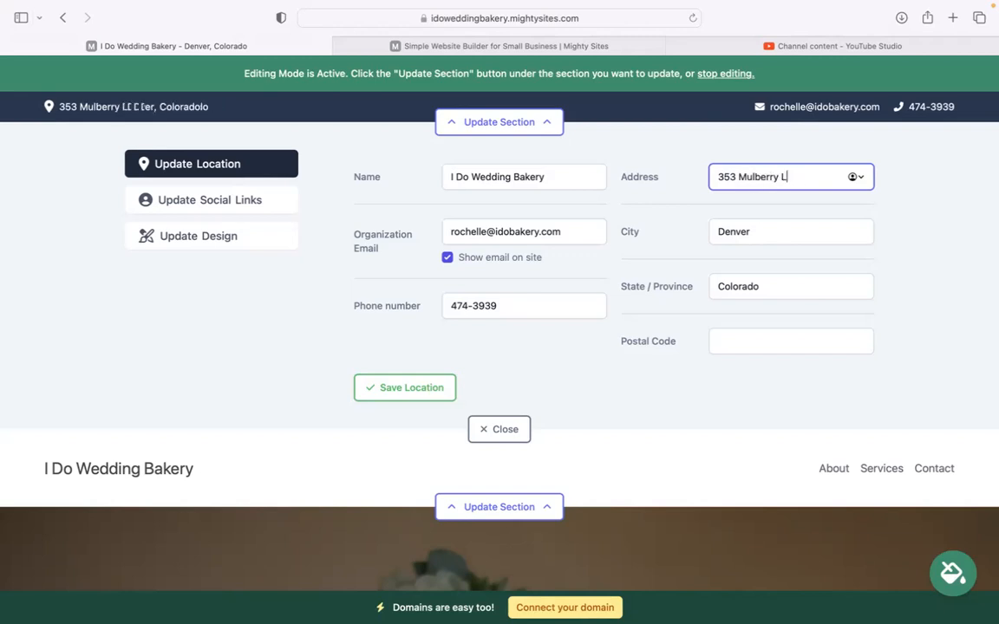
pyautogui.click(764, 344)
pyautogui.write('495')
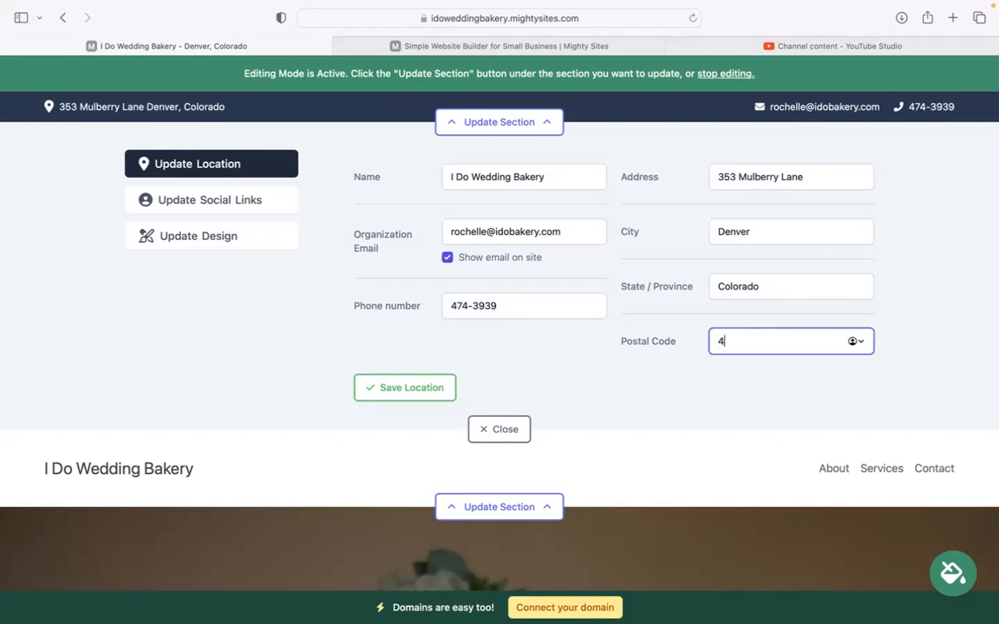
pyautogui.write('44')
pyautogui.click(392, 398)
pyautogui.click(484, 428)
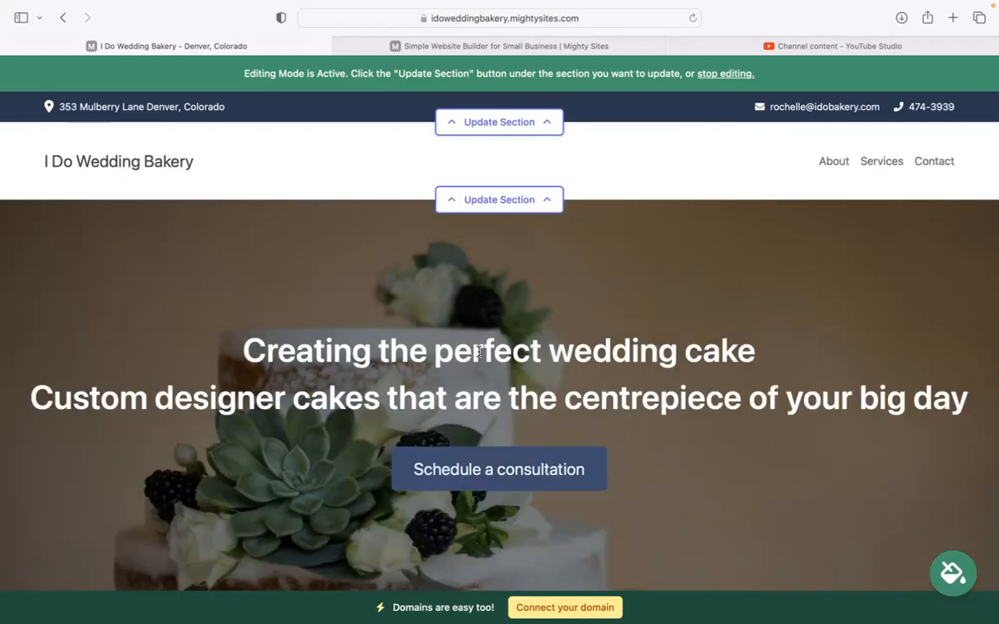
# Step: Set the Instagram and Twitter handles to mightysites and save the social links
pyautogui.click(508, 199)
pyautogui.click(490, 121)
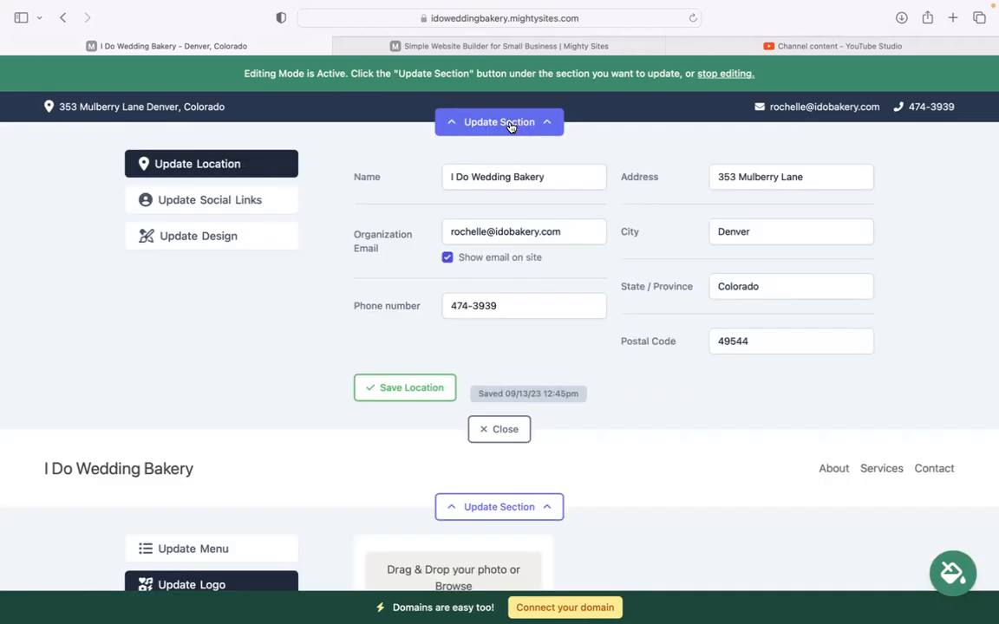
pyautogui.click(230, 200)
pyautogui.click(455, 179)
pyautogui.write('mightysites')
pyautogui.click(465, 229)
pyautogui.write('mightysites')
pyautogui.click(404, 368)
pyautogui.click(494, 407)
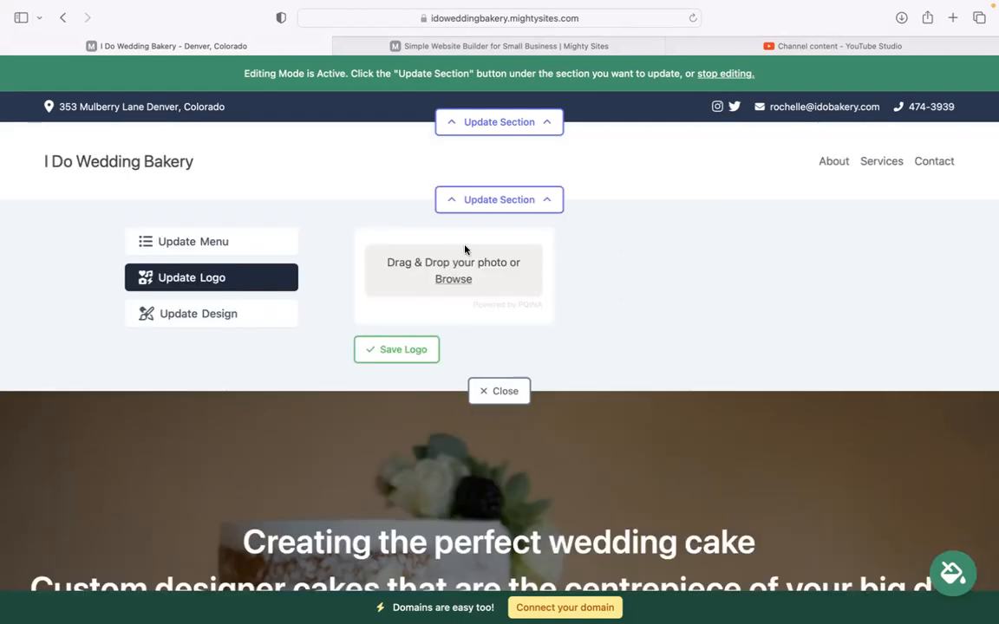
# Step: Upload and save the Mighty Sites logo PNG in the header, then enlarge it twice
pyautogui.click(476, 388)
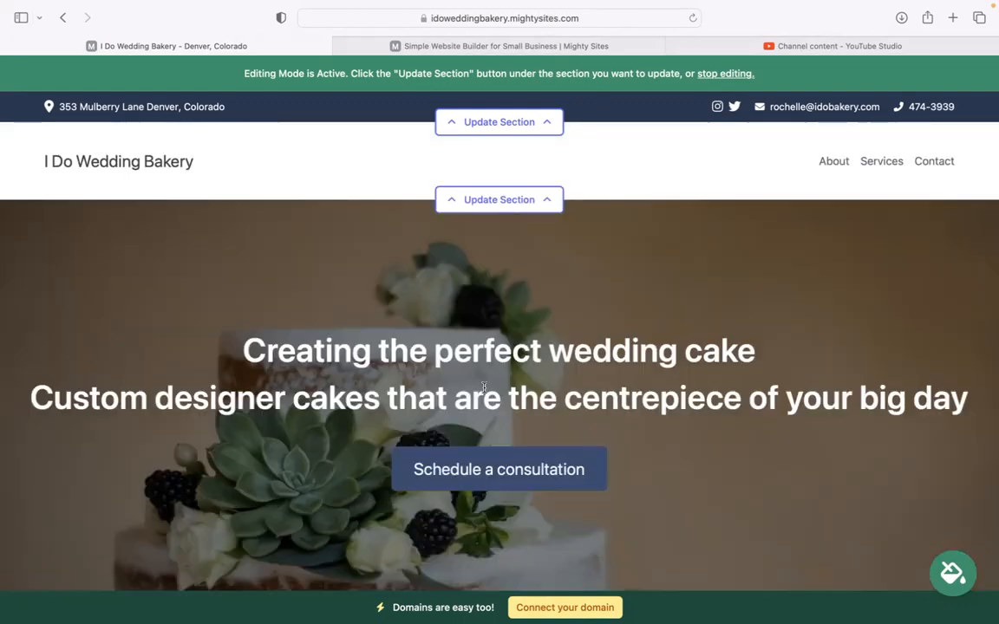
pyautogui.click(488, 198)
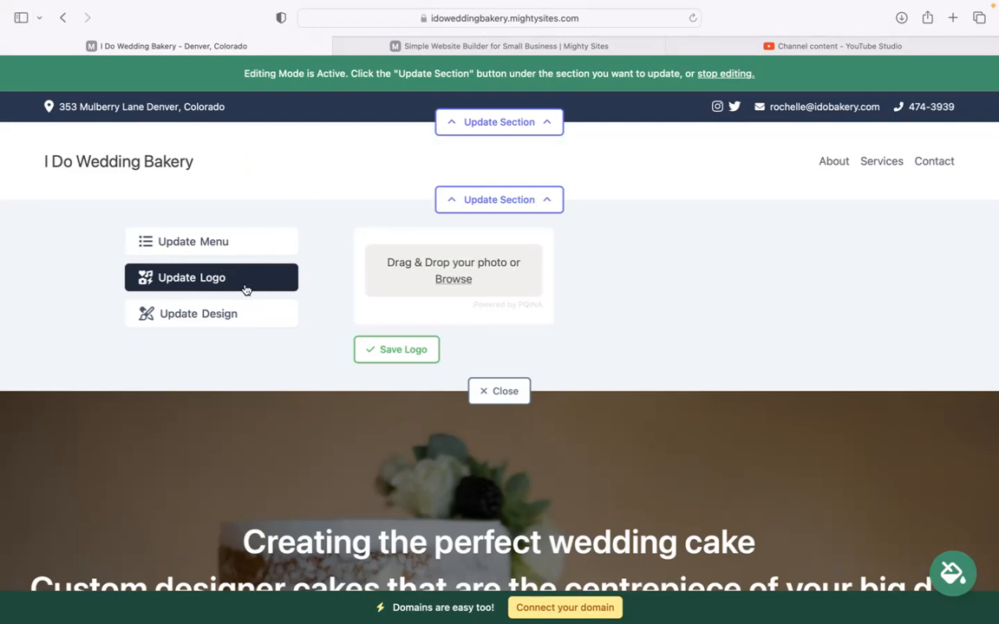
pyautogui.click(446, 280)
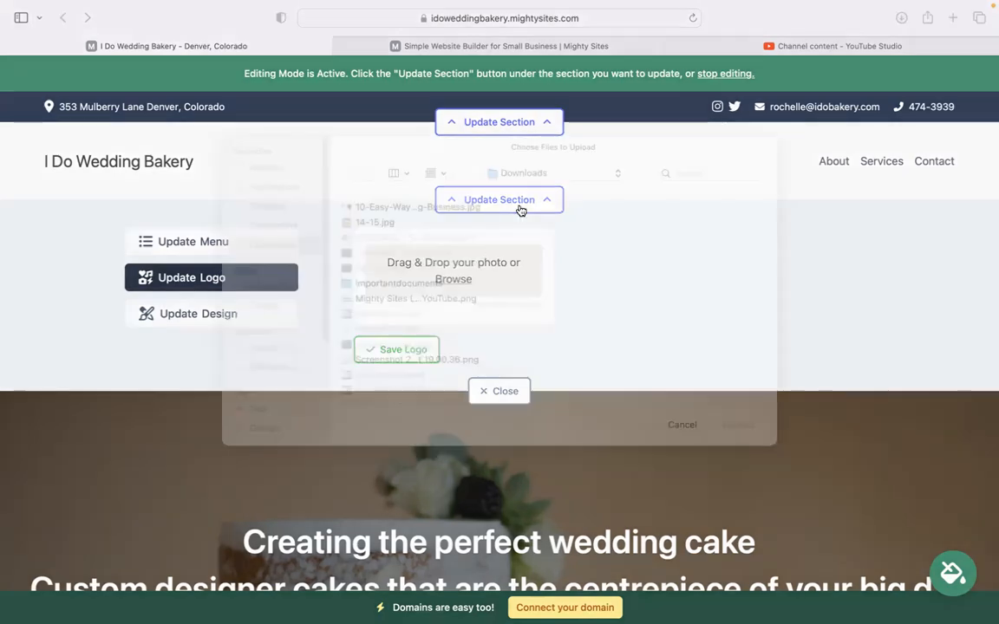
pyautogui.click(424, 320)
pyautogui.click(737, 448)
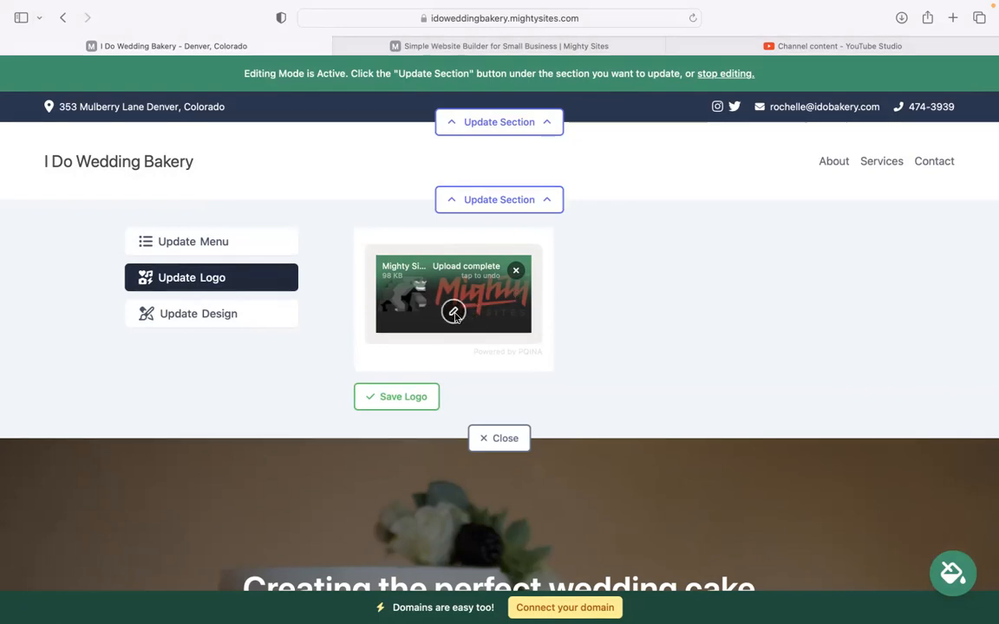
pyautogui.click(409, 395)
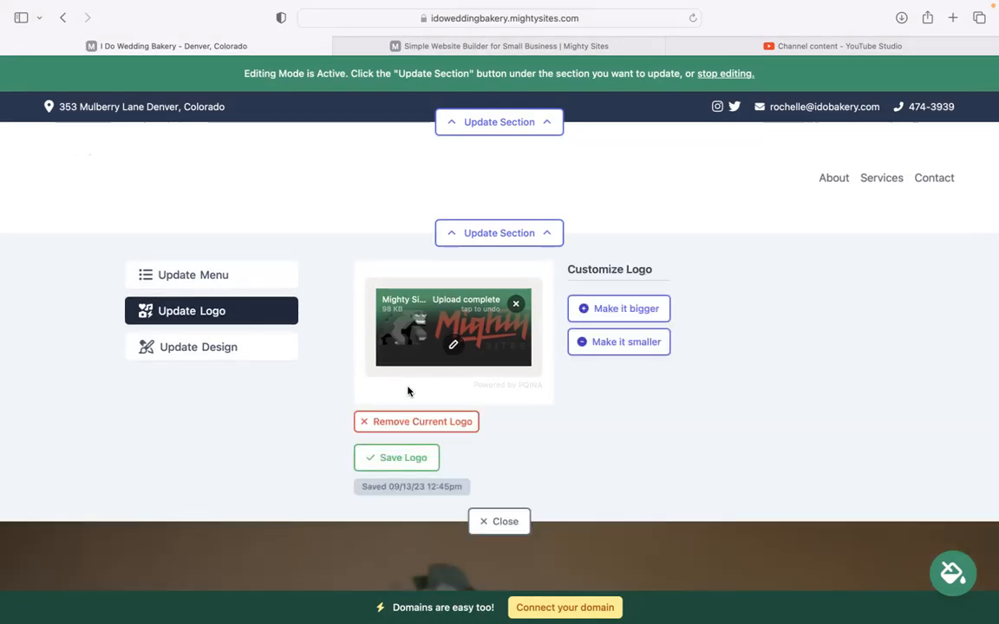
pyautogui.click(618, 309)
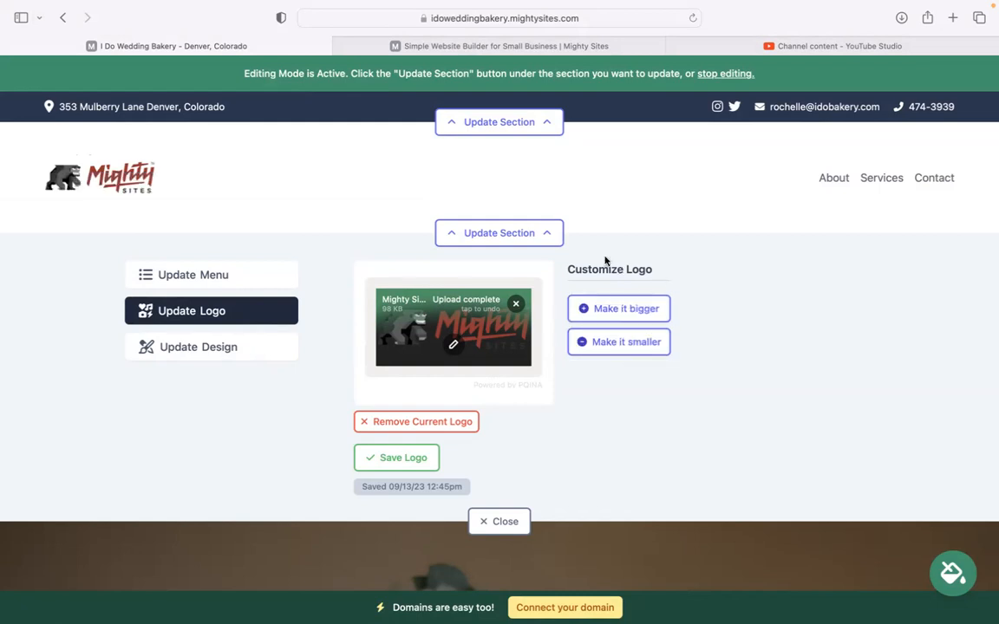
pyautogui.click(639, 309)
# Step: Page through the colour theme swatches, then apply and save the pink theme
pyautogui.click(490, 531)
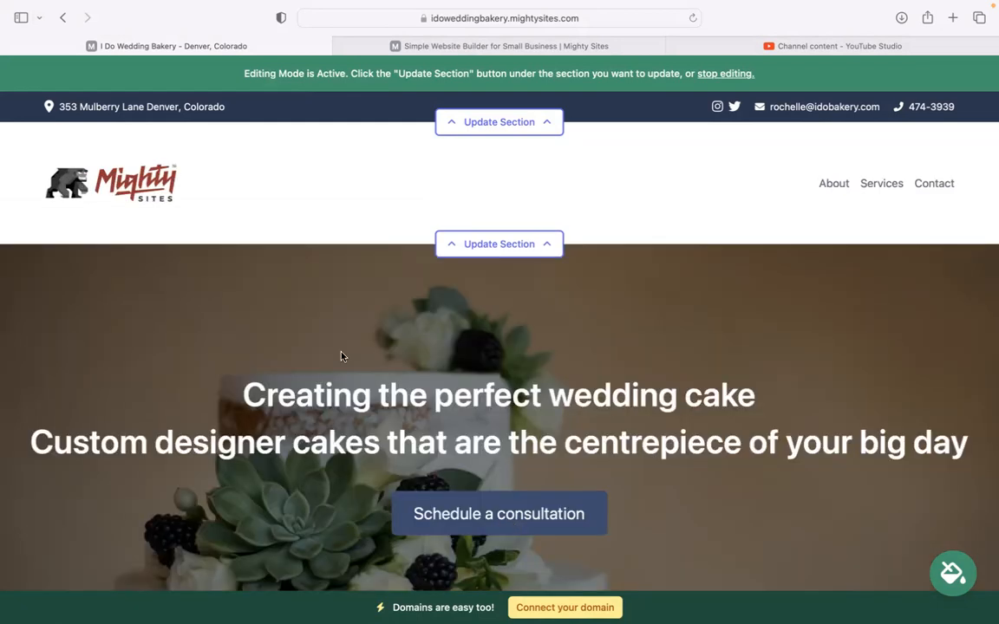
pyautogui.scroll(-5, 330, 347)
pyautogui.scroll(-3, 264, 191)
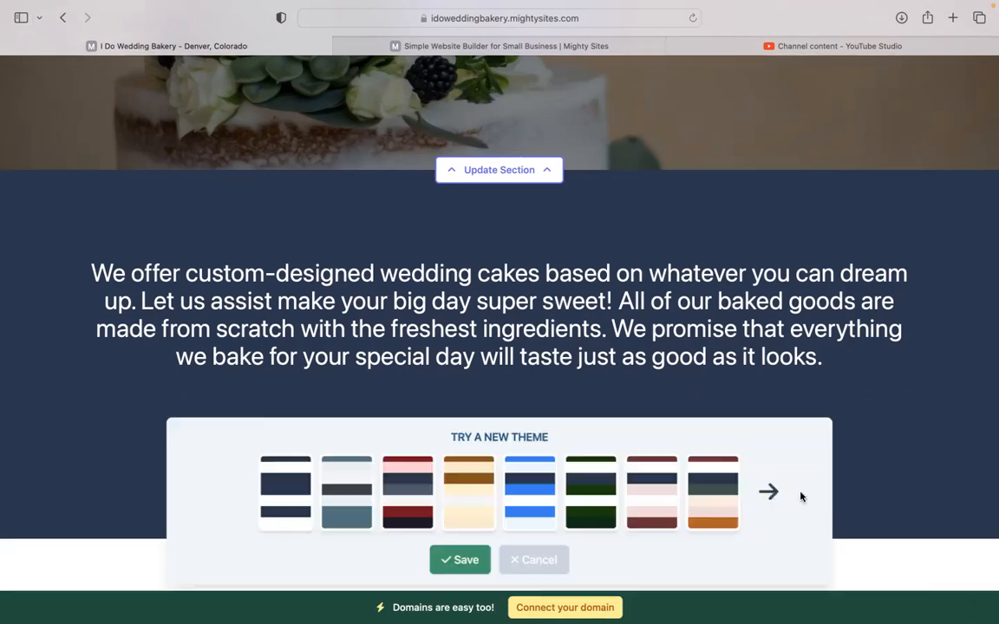
pyautogui.click(768, 492)
pyautogui.click(768, 492)
pyautogui.click(768, 492)
pyautogui.click(776, 495)
pyautogui.click(530, 506)
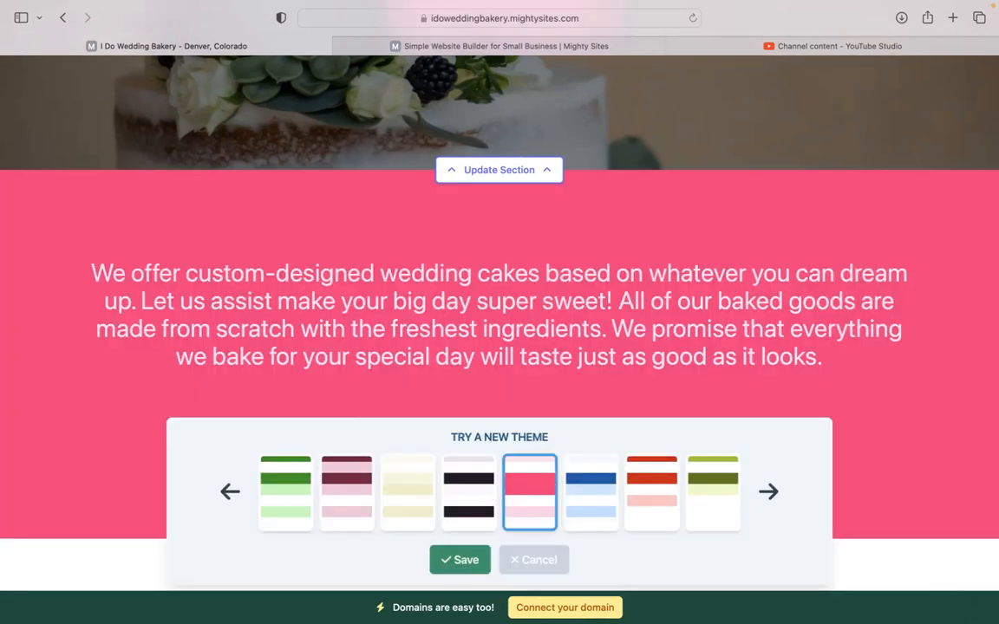
pyautogui.click(455, 565)
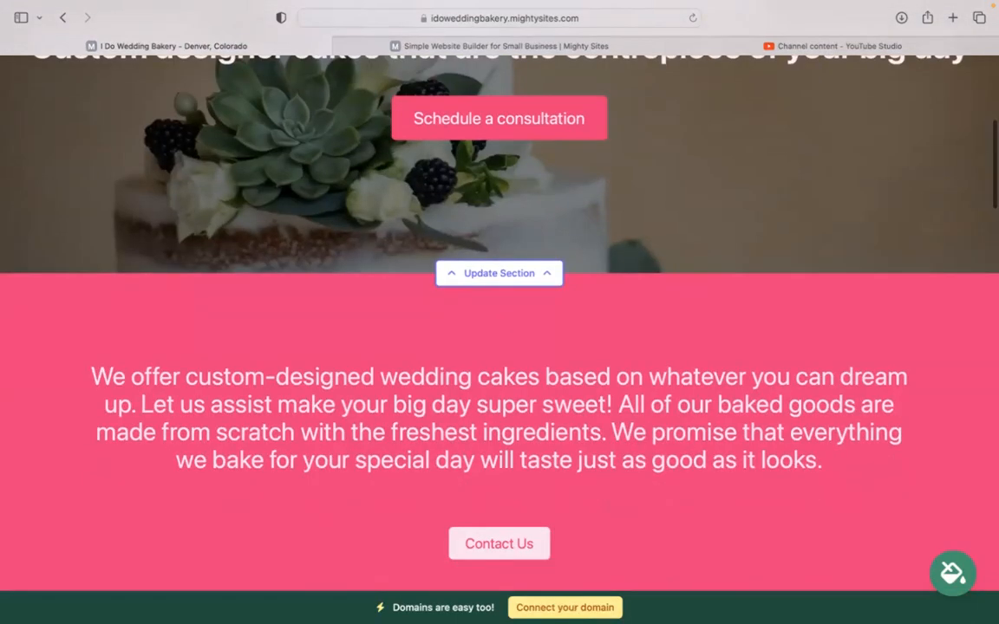
pyautogui.scroll(2, 500, 312)
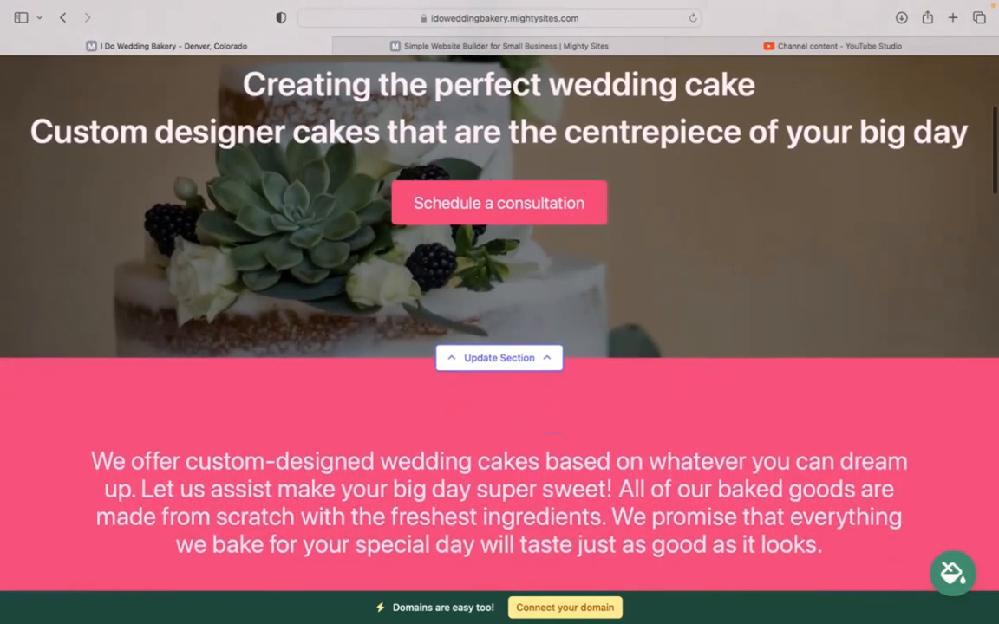
pyautogui.click(508, 357)
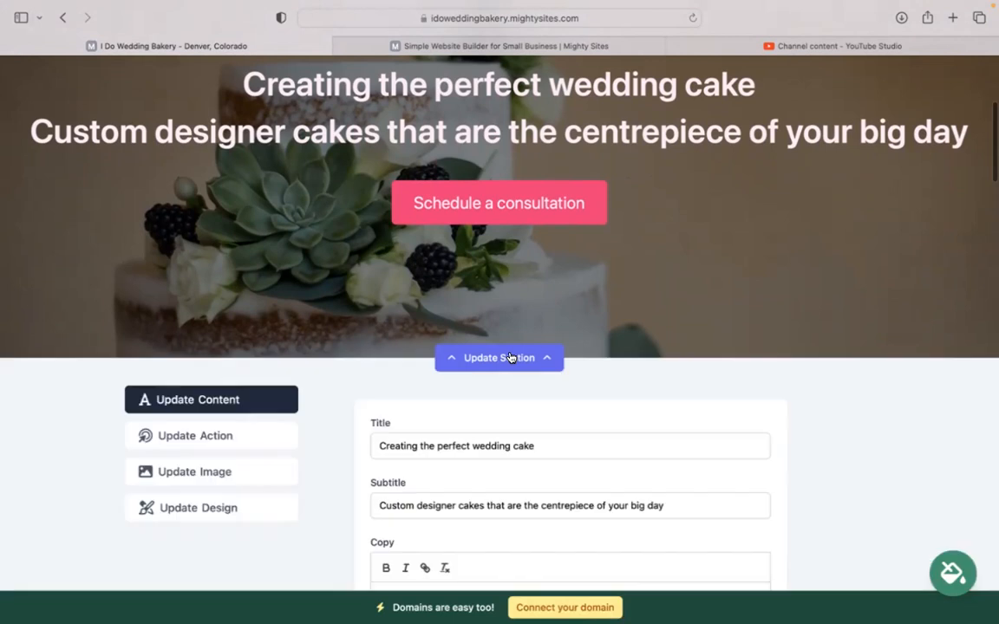
pyautogui.scroll(-1, 423, 290)
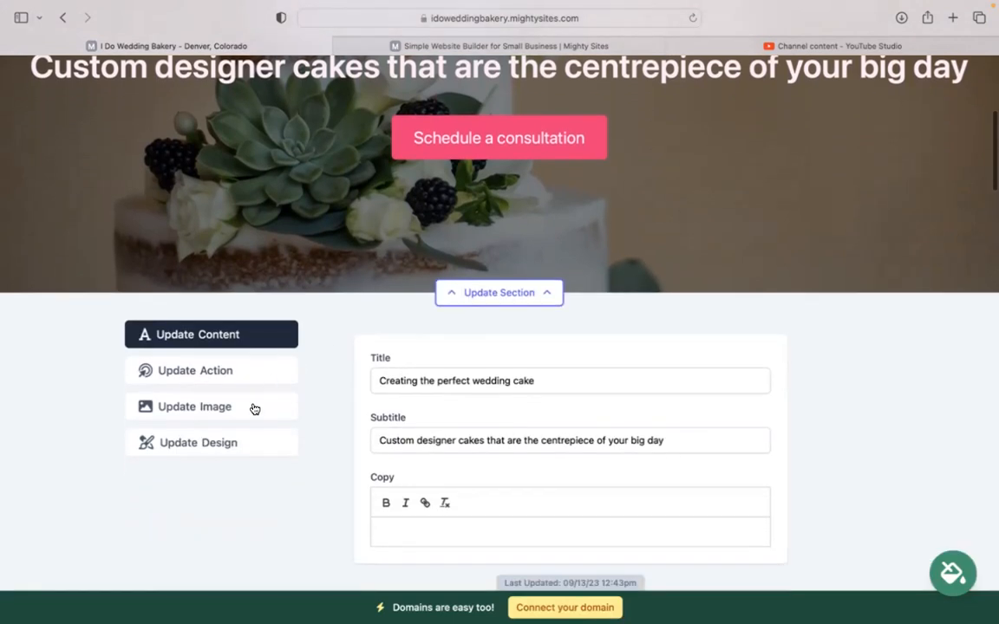
pyautogui.click(254, 407)
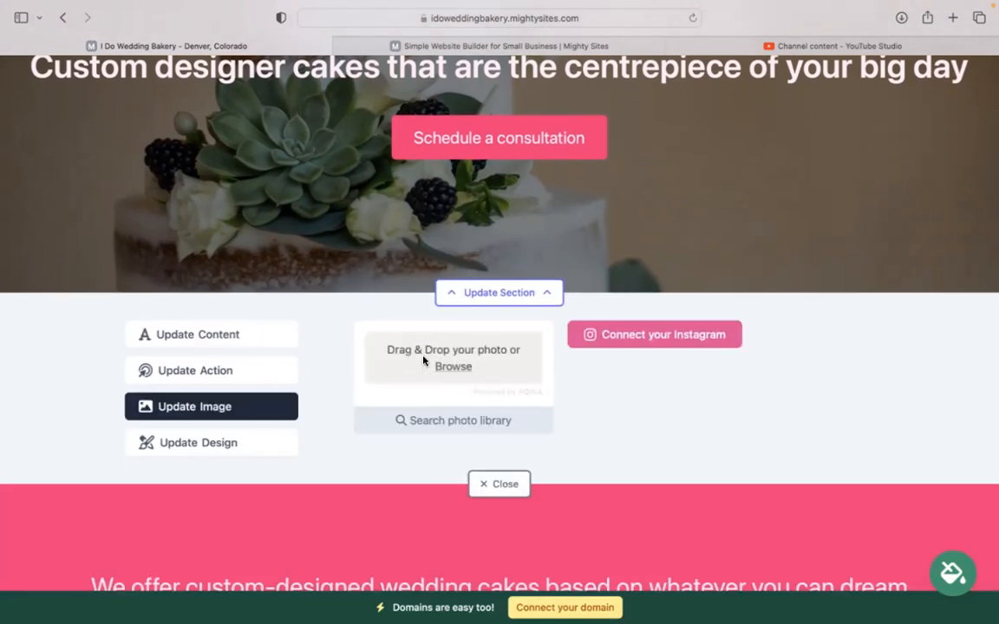
pyautogui.click(473, 423)
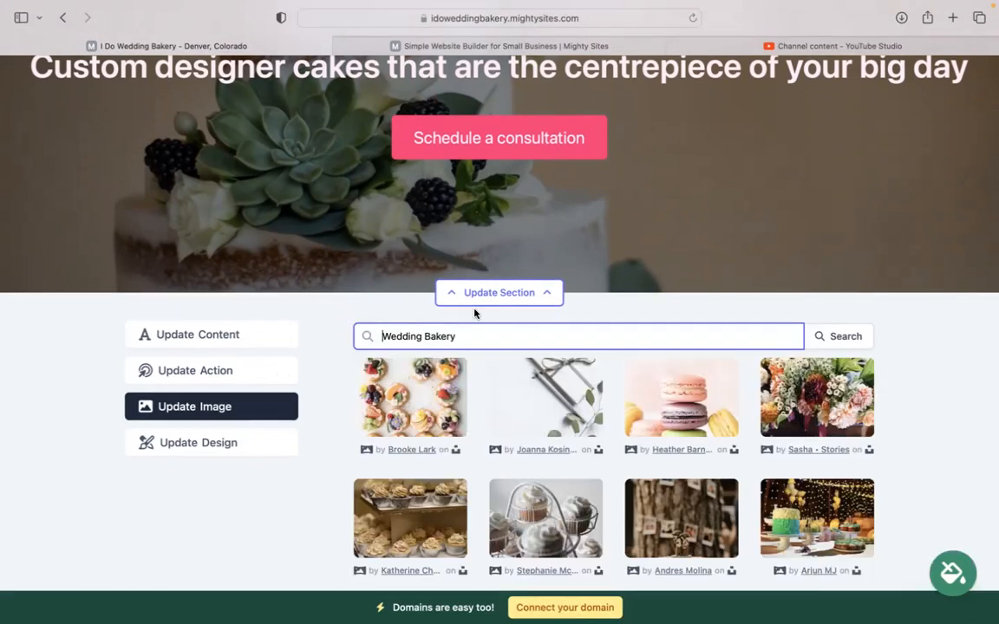
pyautogui.scroll(-3, 934, 356)
pyautogui.scroll(-5, 592, 527)
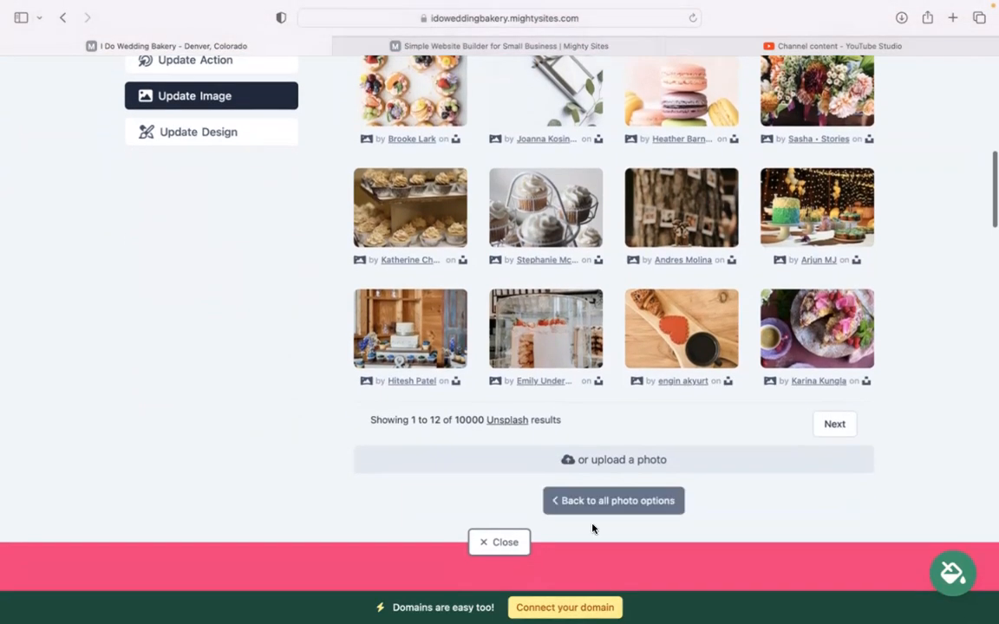
pyautogui.click(566, 502)
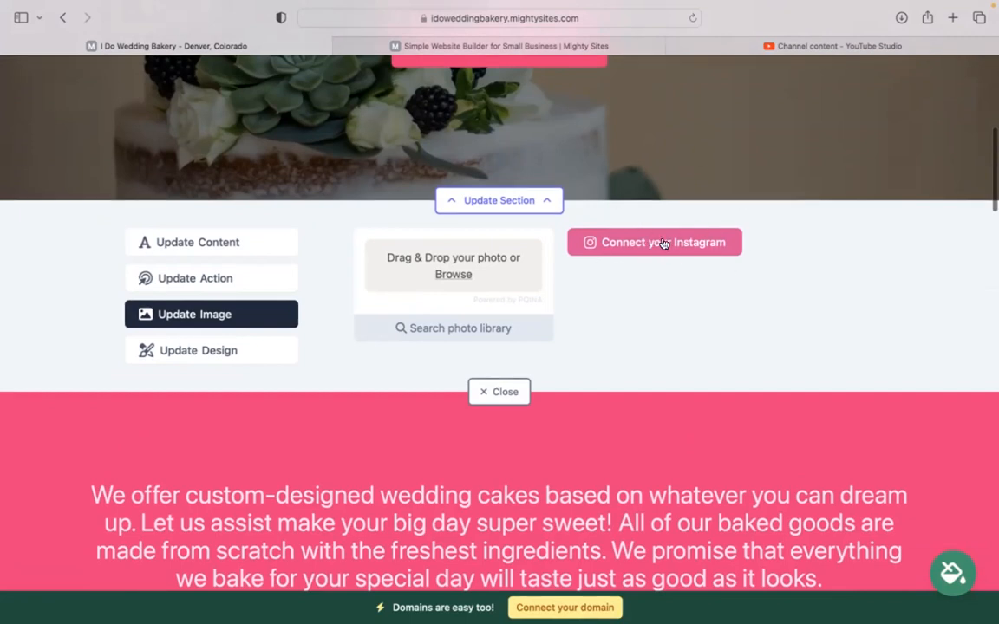
pyautogui.click(258, 275)
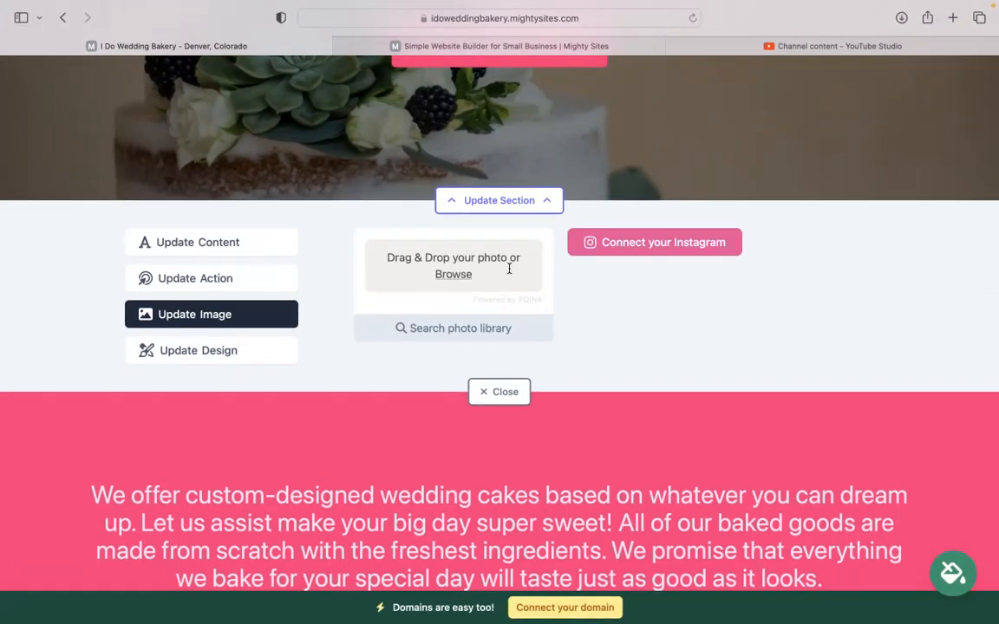
pyautogui.scroll(2, 558, 189)
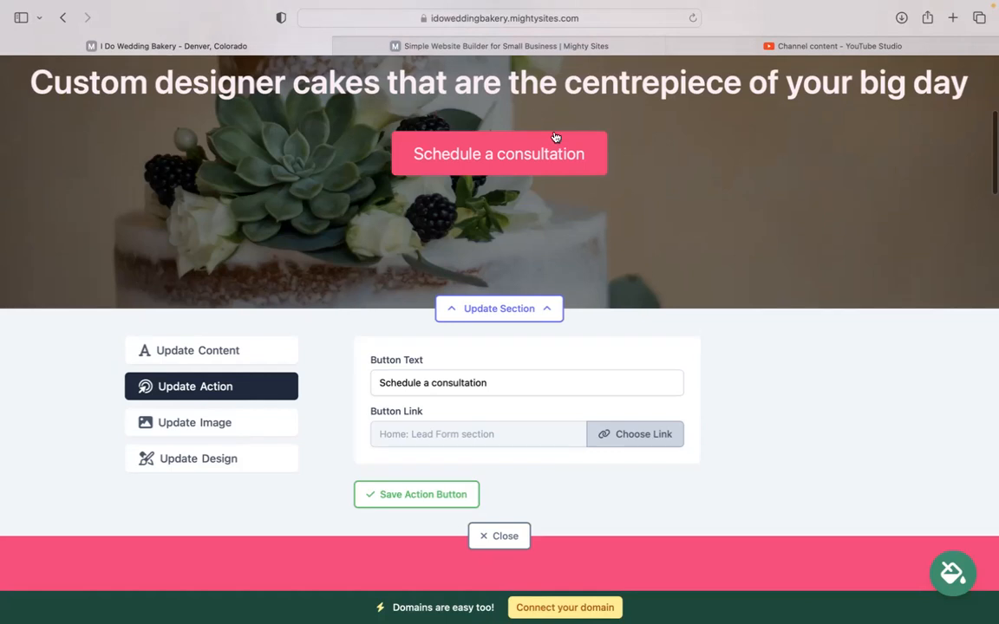
pyautogui.click(635, 434)
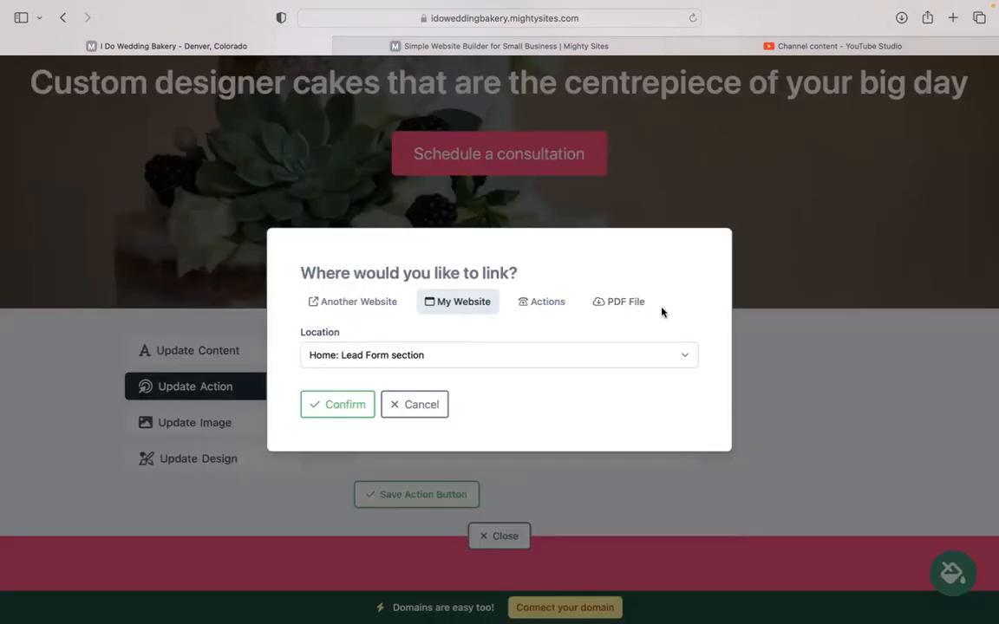
pyautogui.click(444, 404)
pyautogui.click(502, 533)
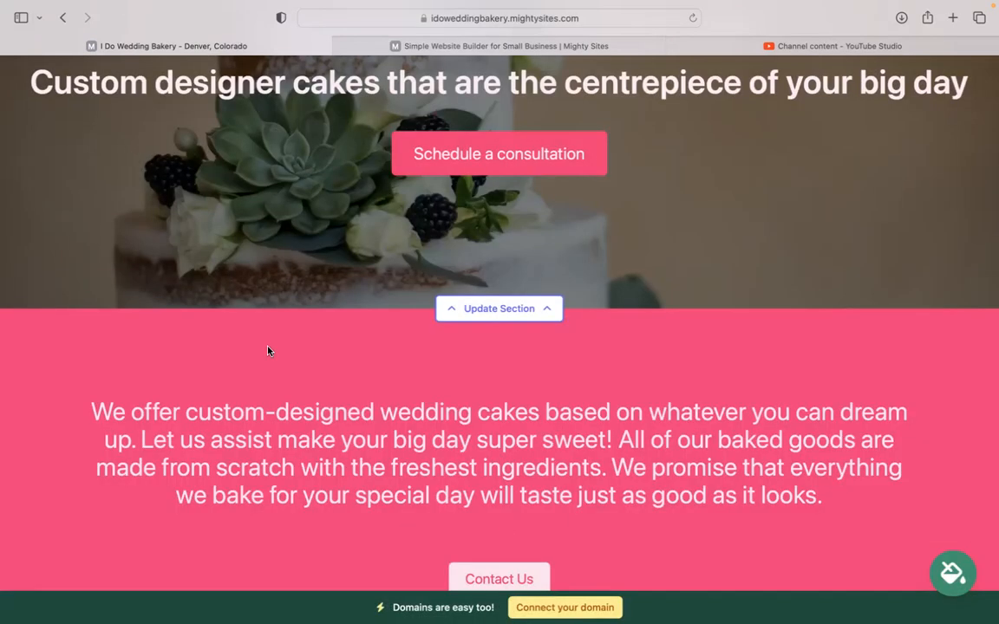
pyautogui.scroll(-10, 267, 351)
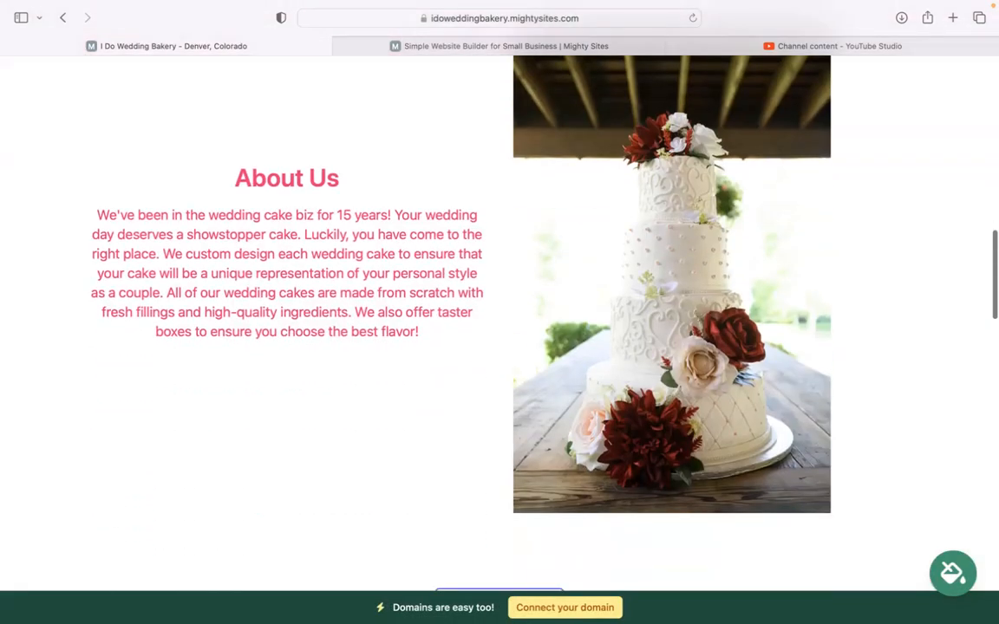
pyautogui.moveTo(161, 127); pyautogui.dragTo(424, 339)
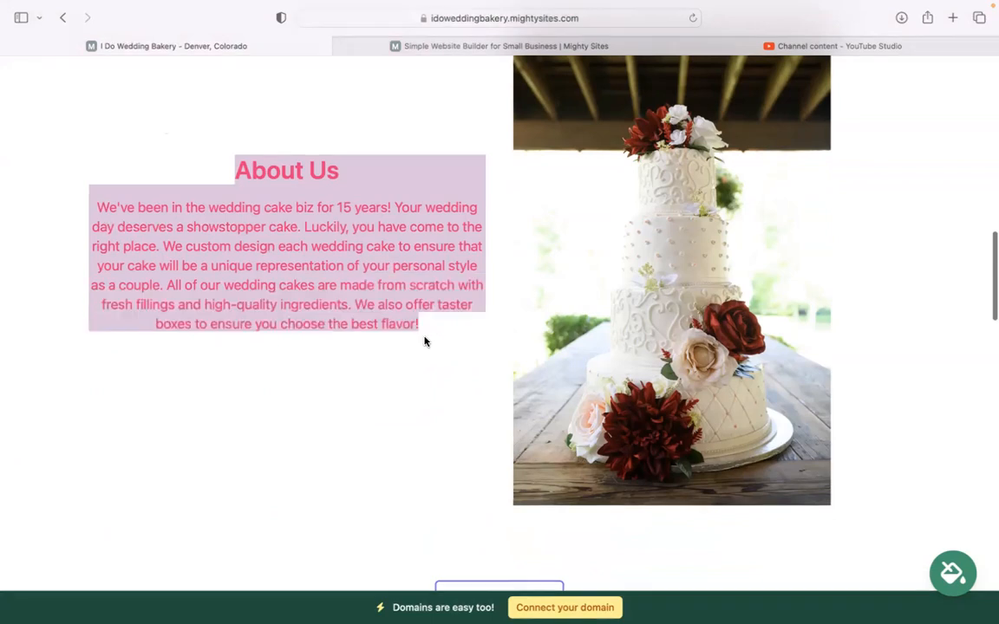
pyautogui.scroll(-5, 424, 339)
pyautogui.scroll(-10, 500, 312)
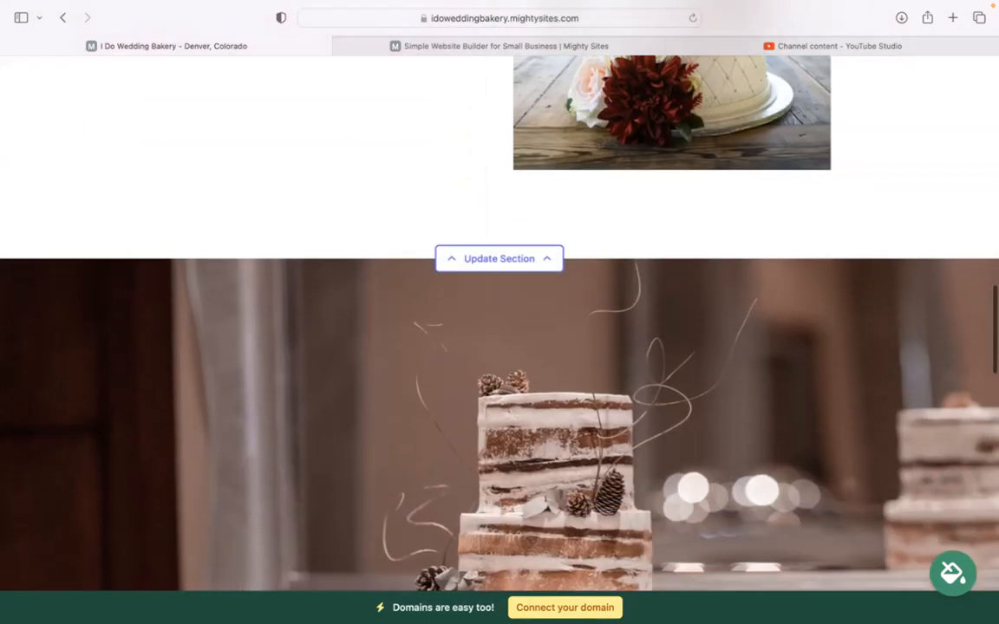
pyautogui.scroll(-10, 499, 312)
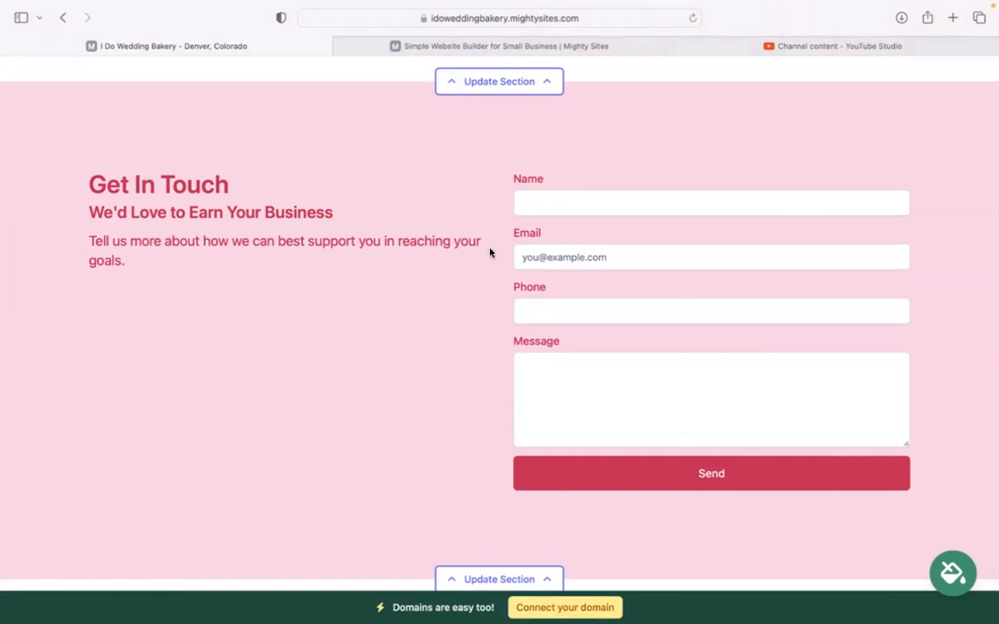
pyautogui.scroll(-3, 490, 252)
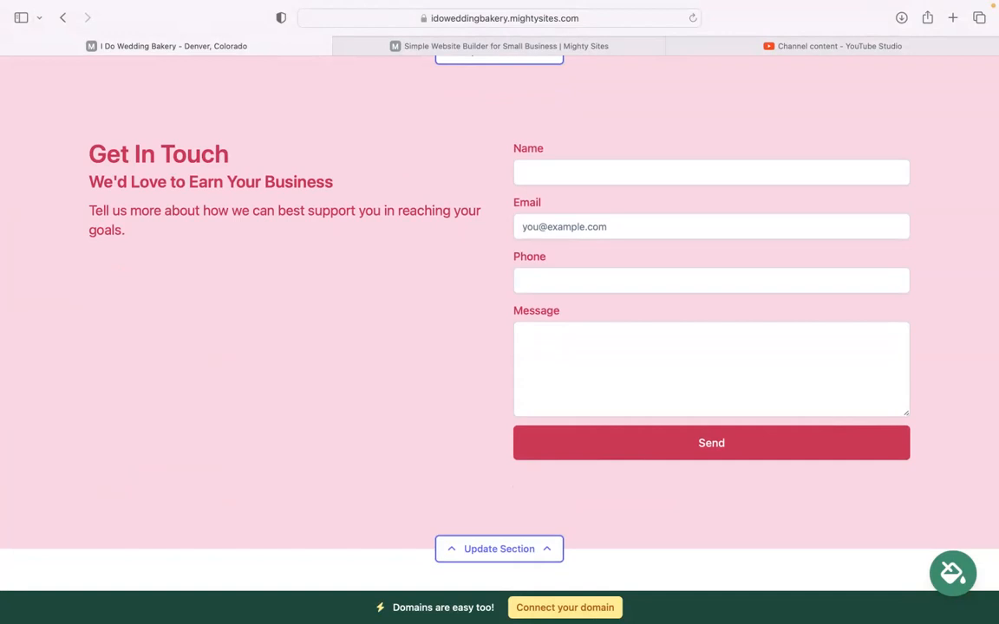
pyautogui.scroll(-1, 499, 312)
pyautogui.scroll(-2, 566, 386)
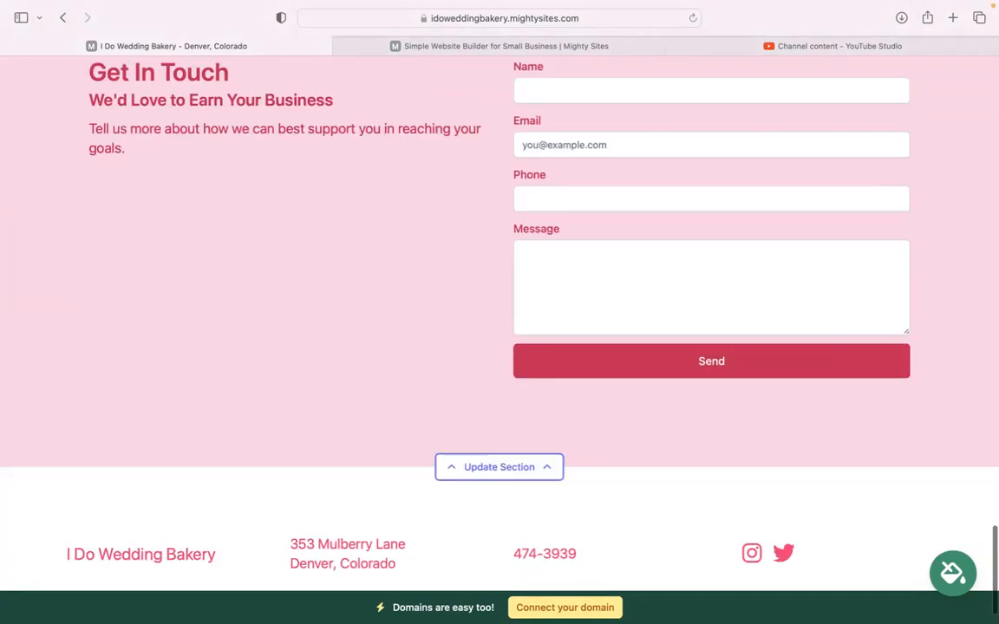
pyautogui.scroll(10, 565, 387)
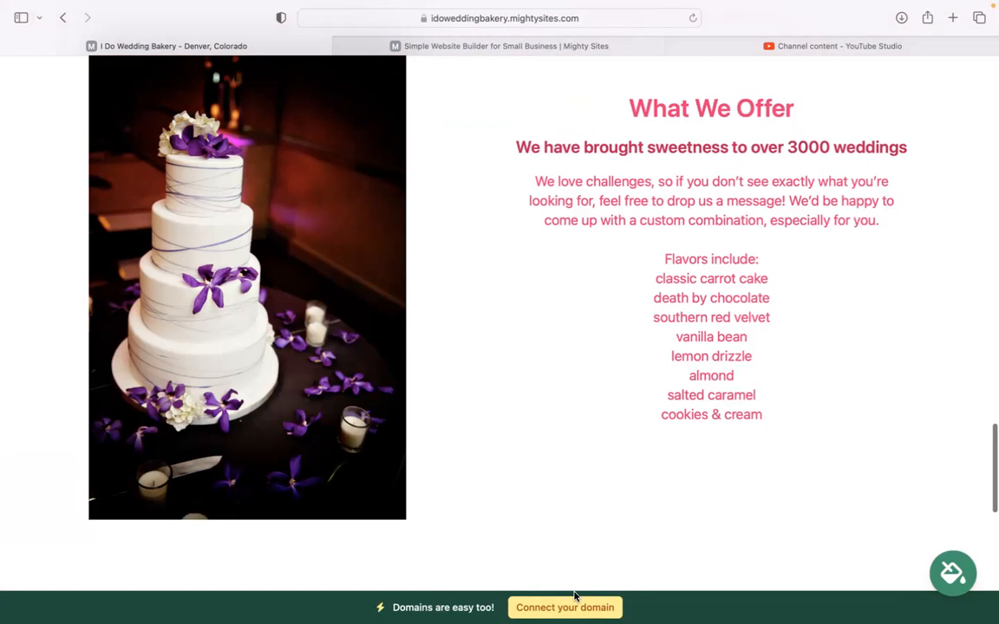
pyautogui.scroll(5, 511, 561)
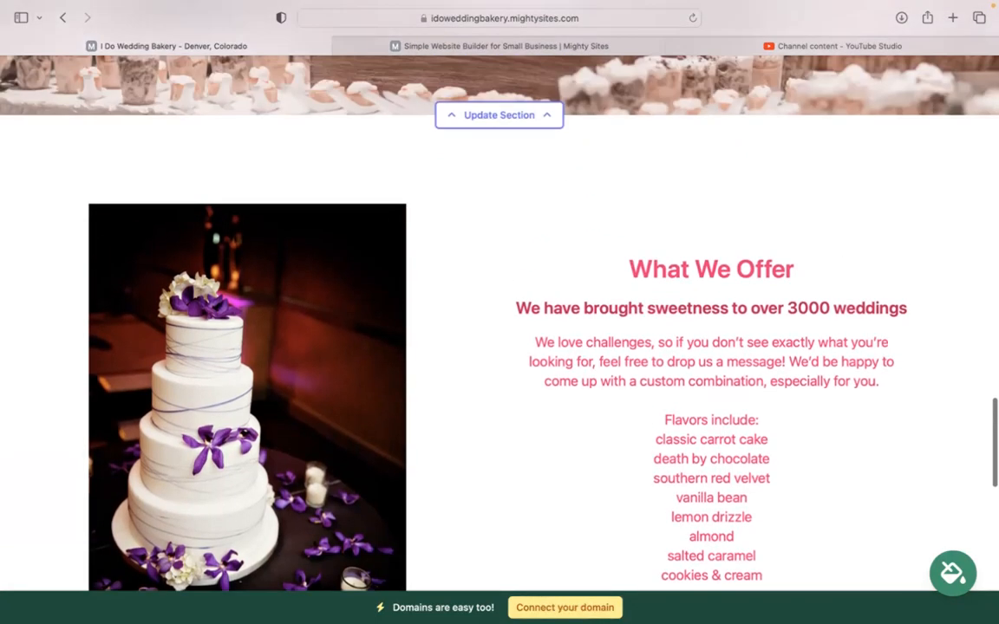
pyautogui.scroll(1, 499, 312)
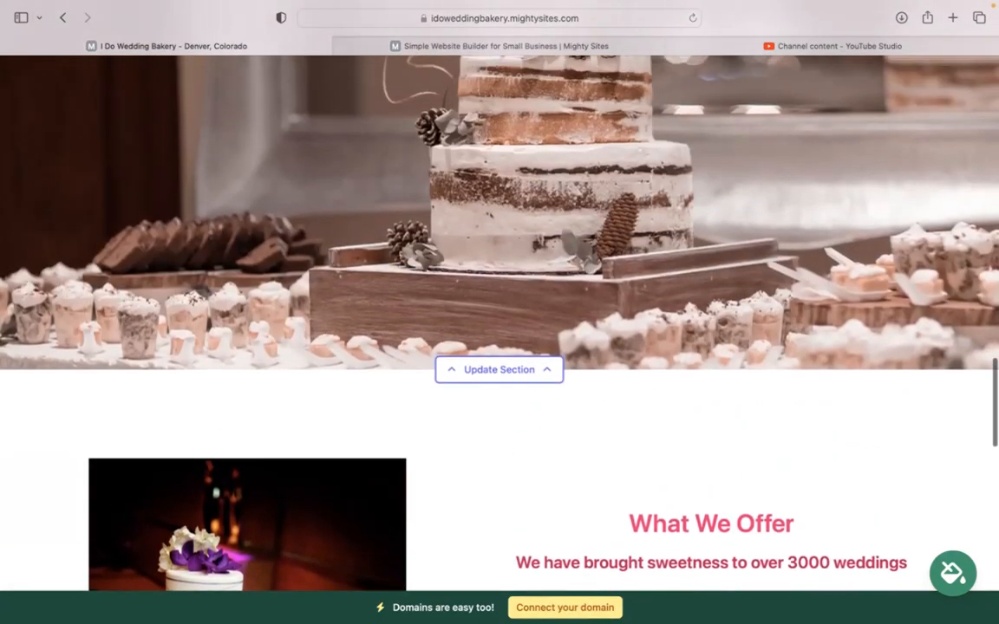
pyautogui.scroll(5, 499, 312)
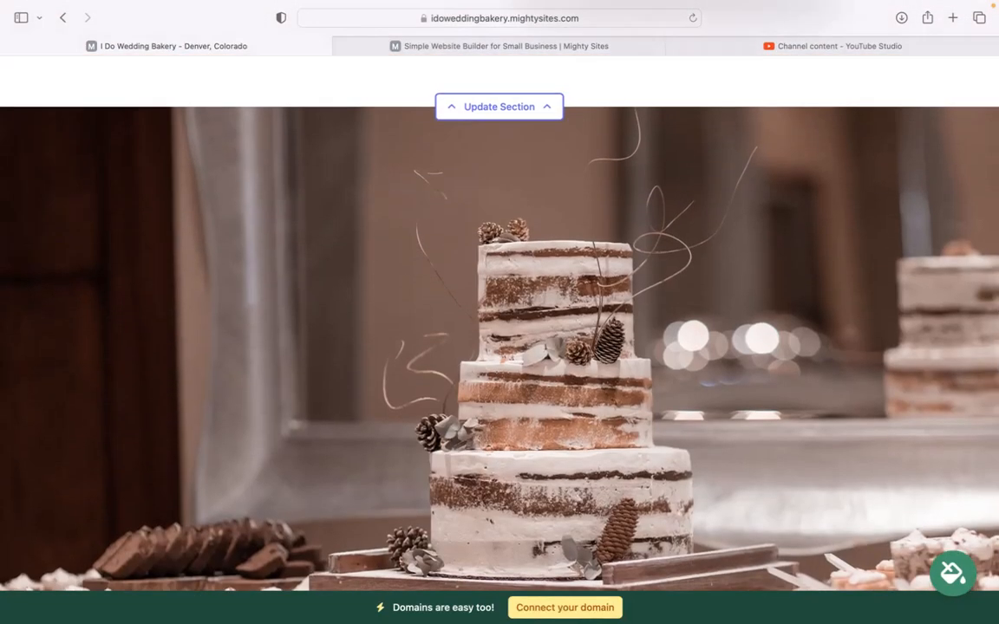
pyautogui.scroll(5, 499, 312)
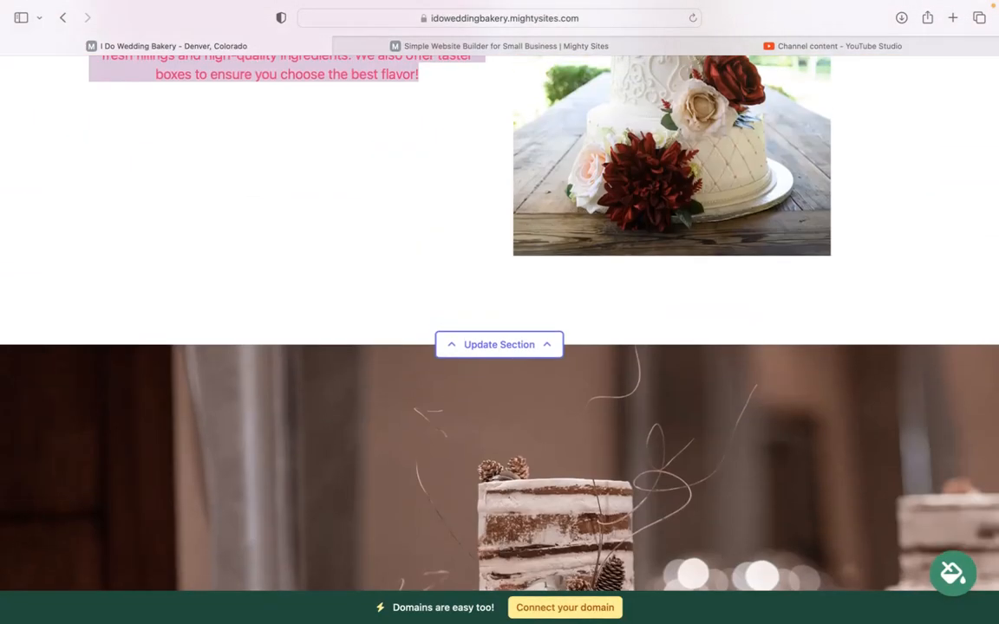
pyautogui.scroll(8, 499, 312)
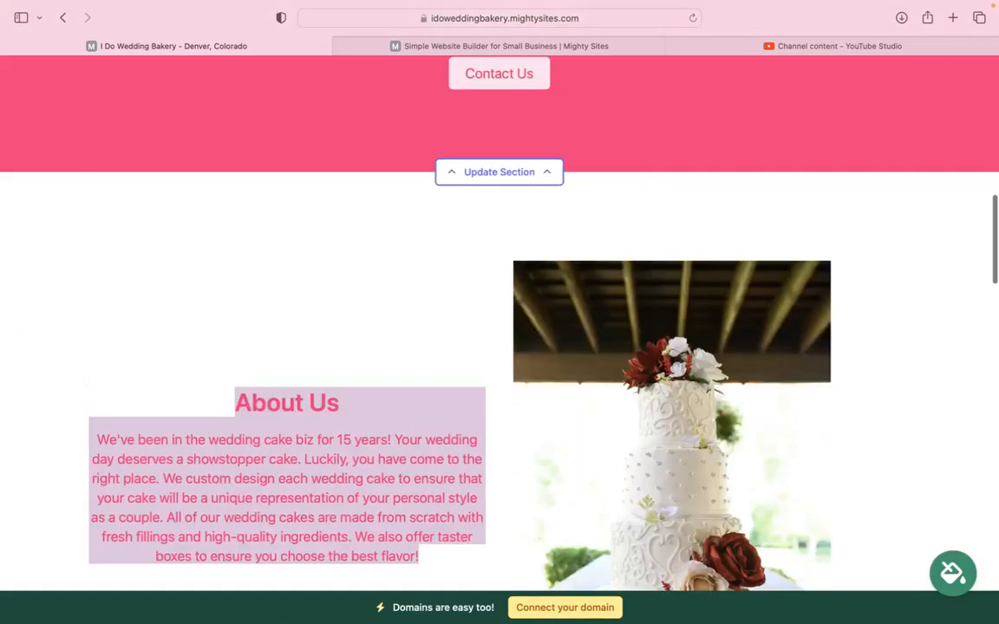
pyautogui.scroll(10, 499, 312)
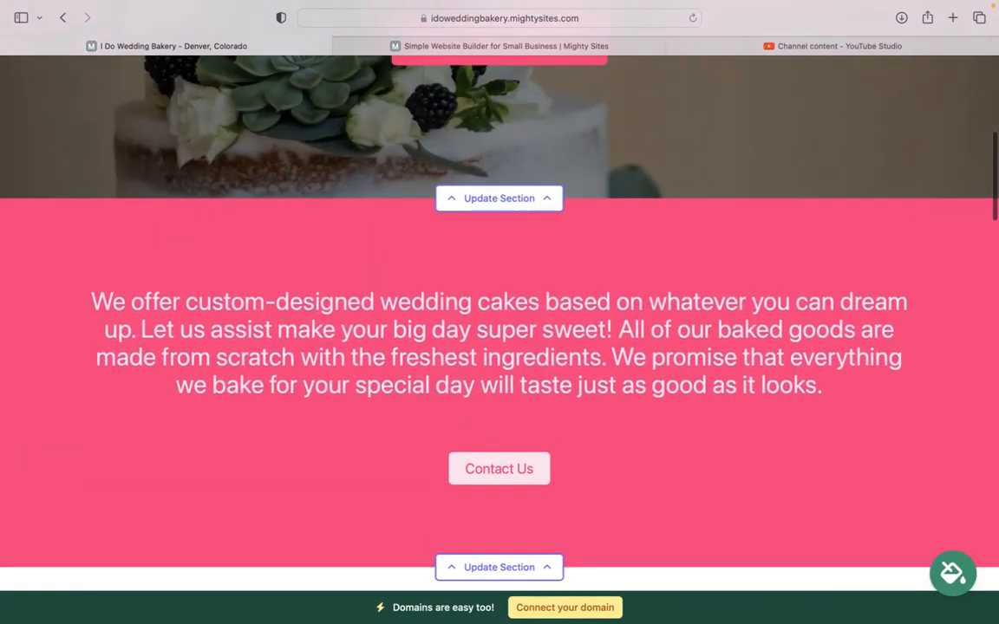
pyautogui.scroll(3, 499, 313)
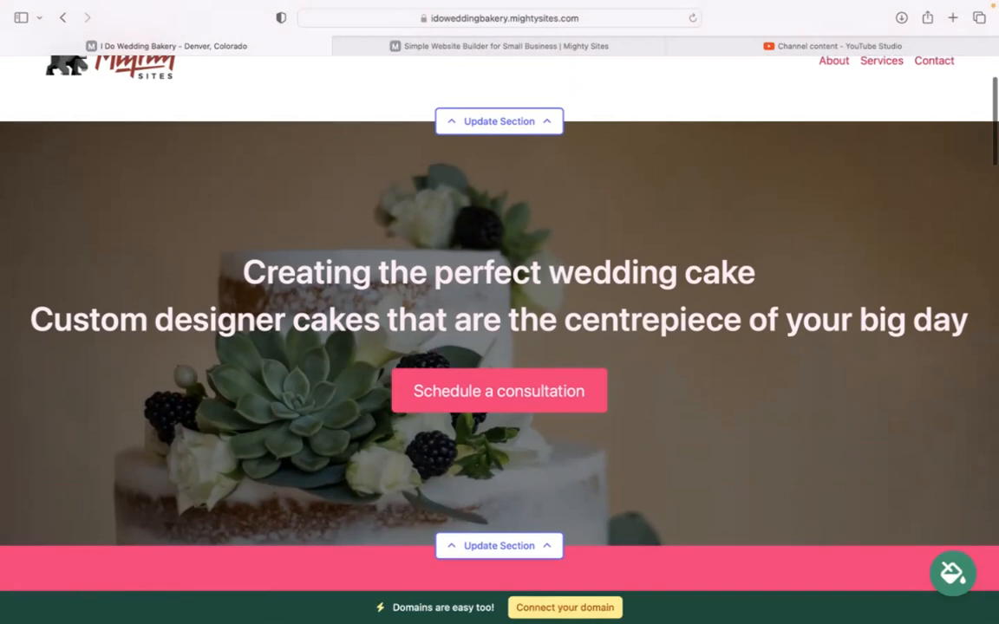
pyautogui.scroll(4, 499, 312)
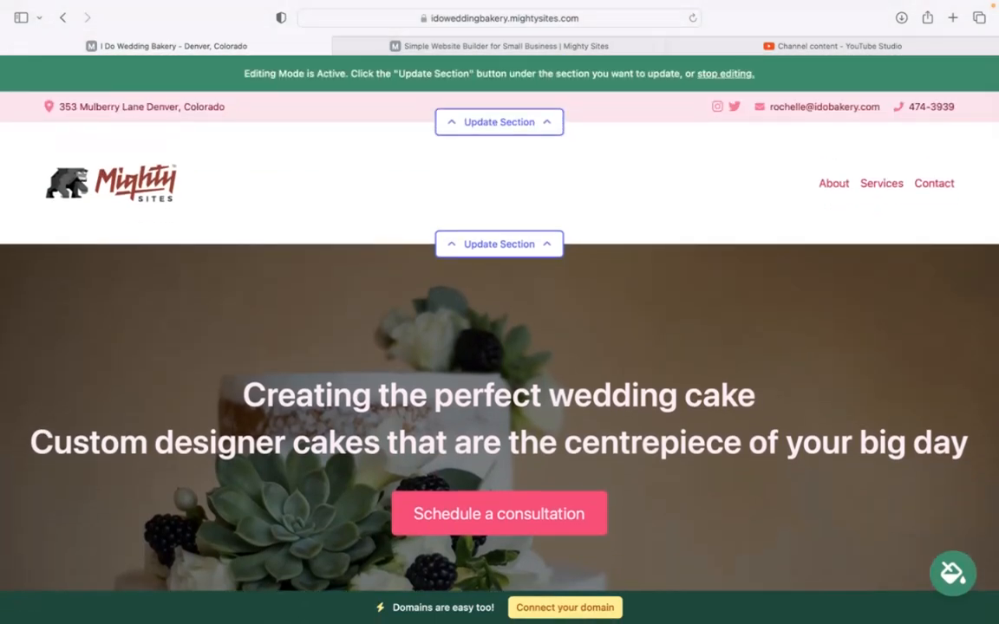